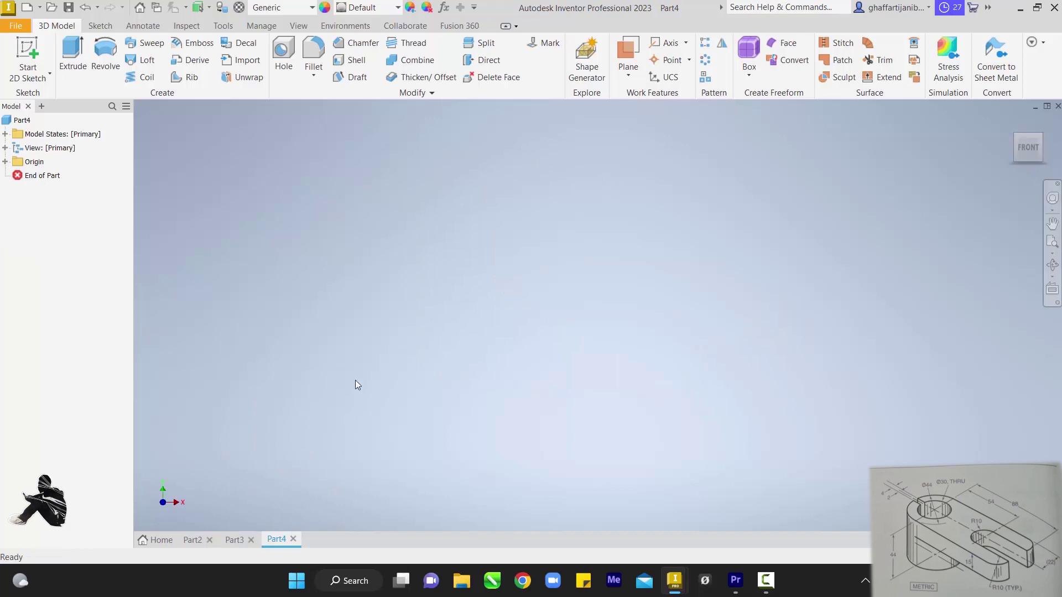
- Start a 2D sketch on the horizontal XZ origin plane and orient it with the X axis pointing right
{"action": "left_click", "coordinate": [27, 49]}
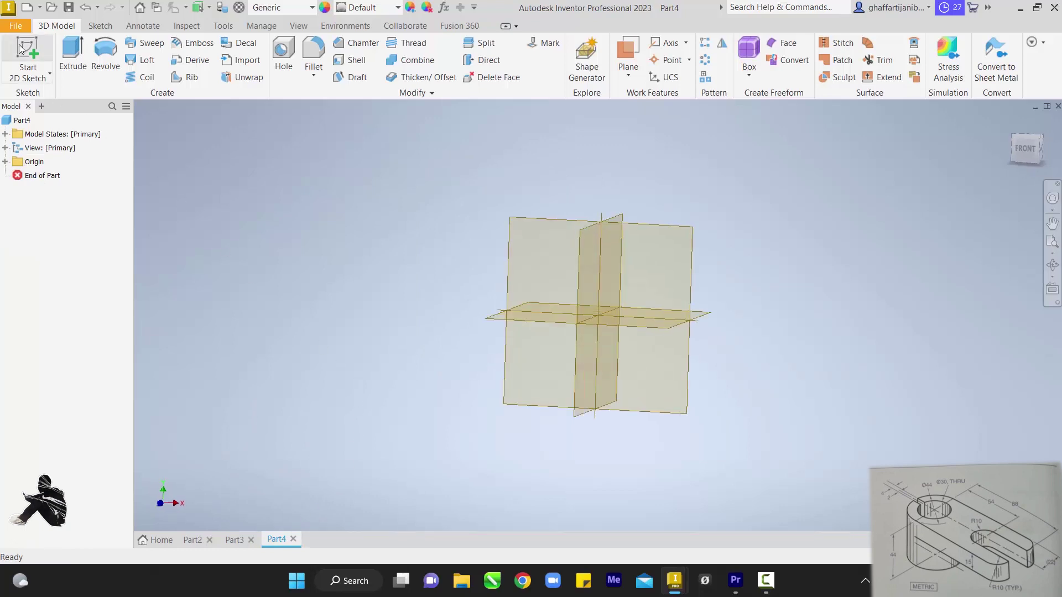
{"action": "left_click", "coordinate": [482, 308]}
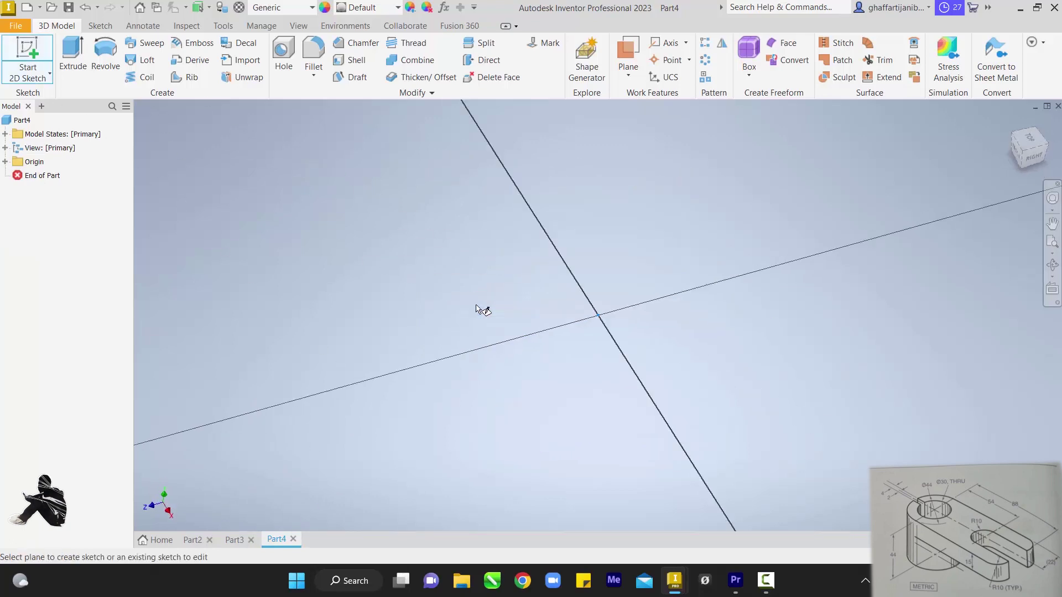
{"action": "left_click", "coordinate": [1026, 148]}
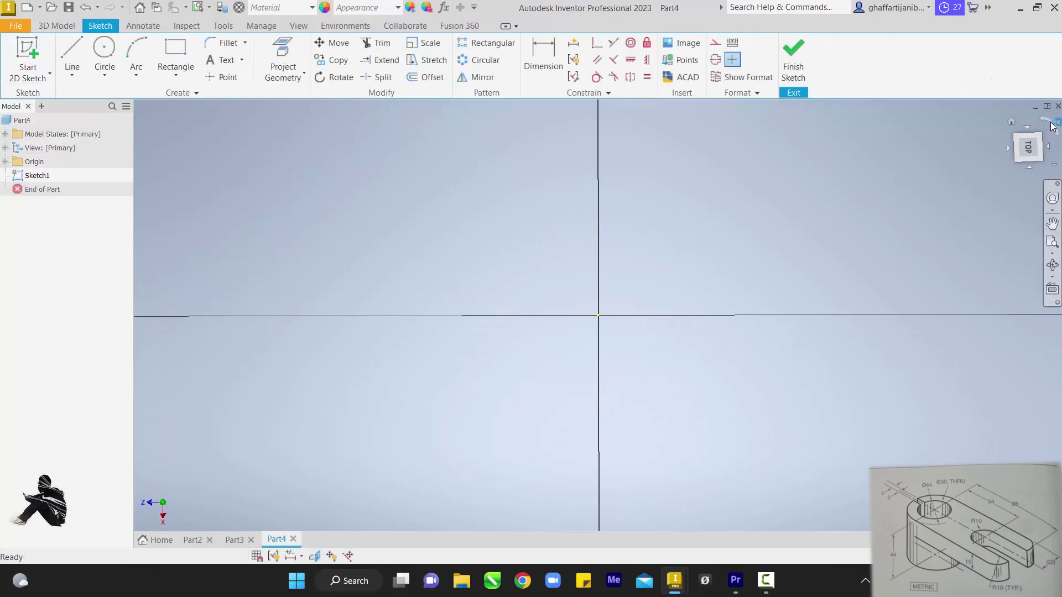
- Draw two concentric circles centred on the origin with diameters of 44 mm and 30 mm
{"action": "left_click", "coordinate": [103, 52]}
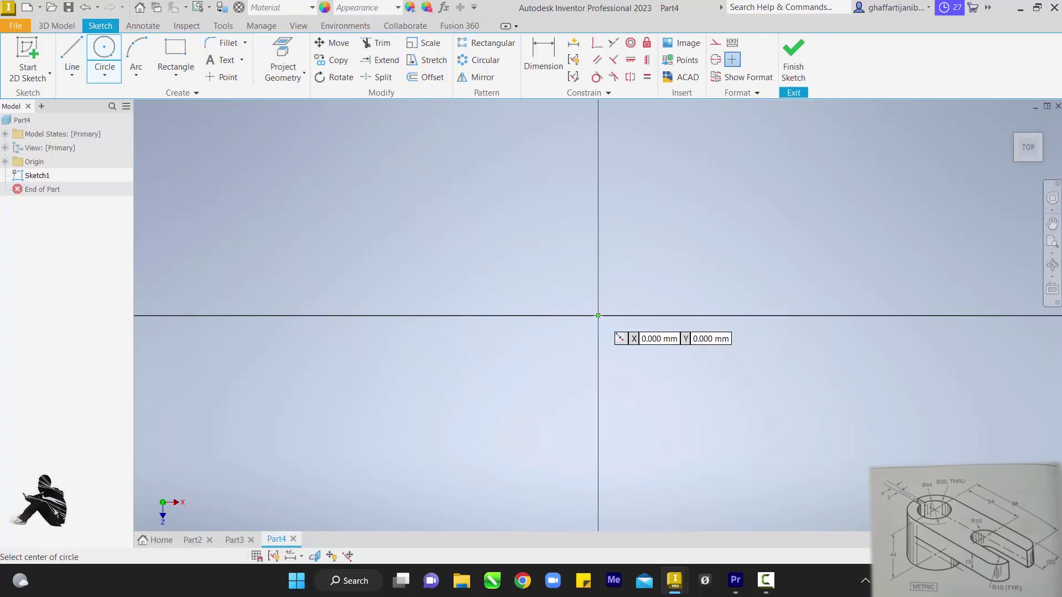
{"action": "left_click", "coordinate": [597, 315]}
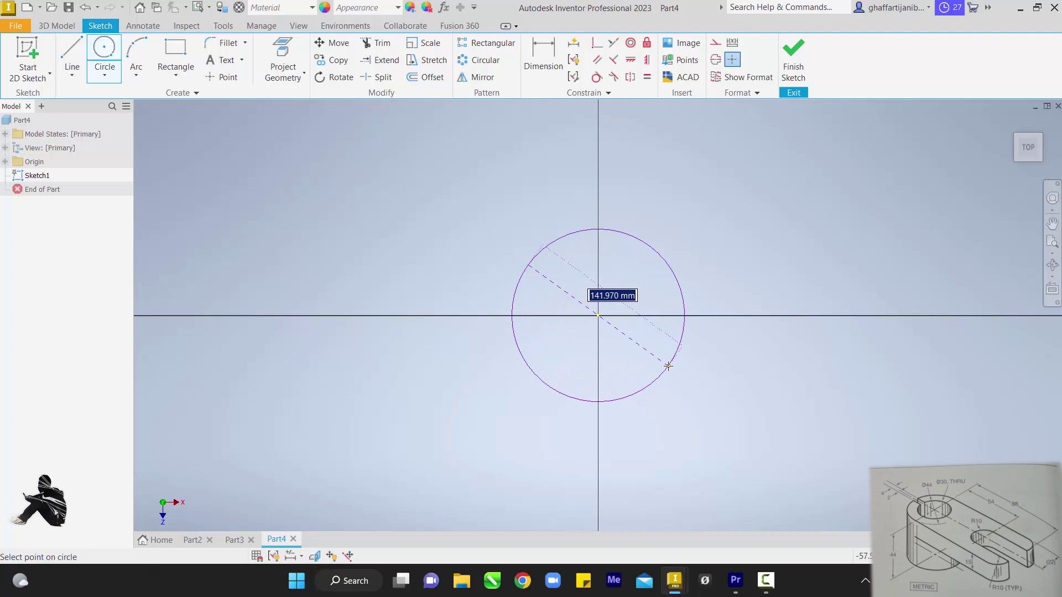
{"action": "type", "text": "44"}
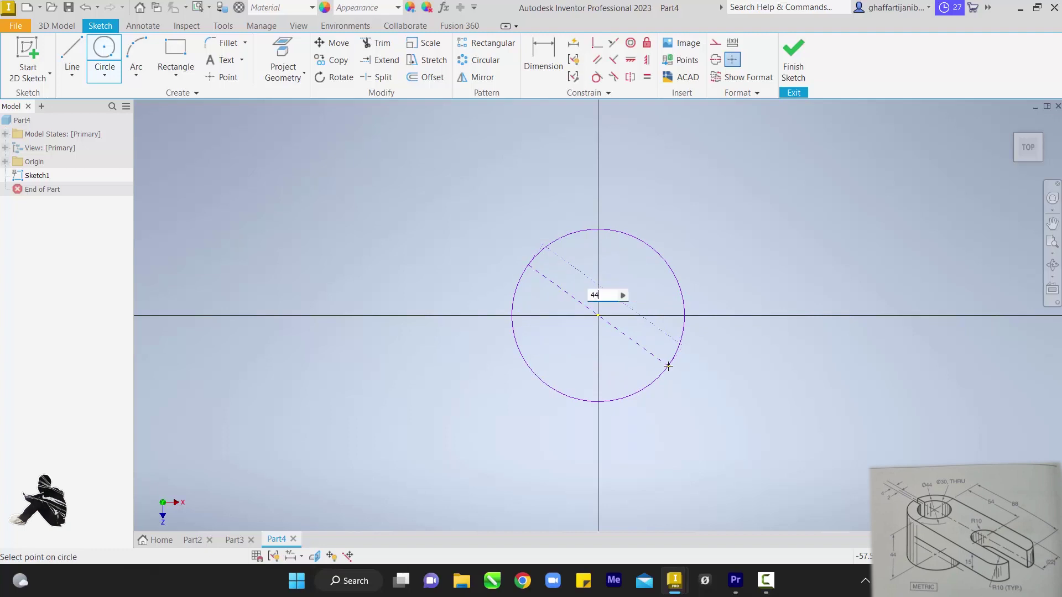
{"action": "key", "text": "Return"}
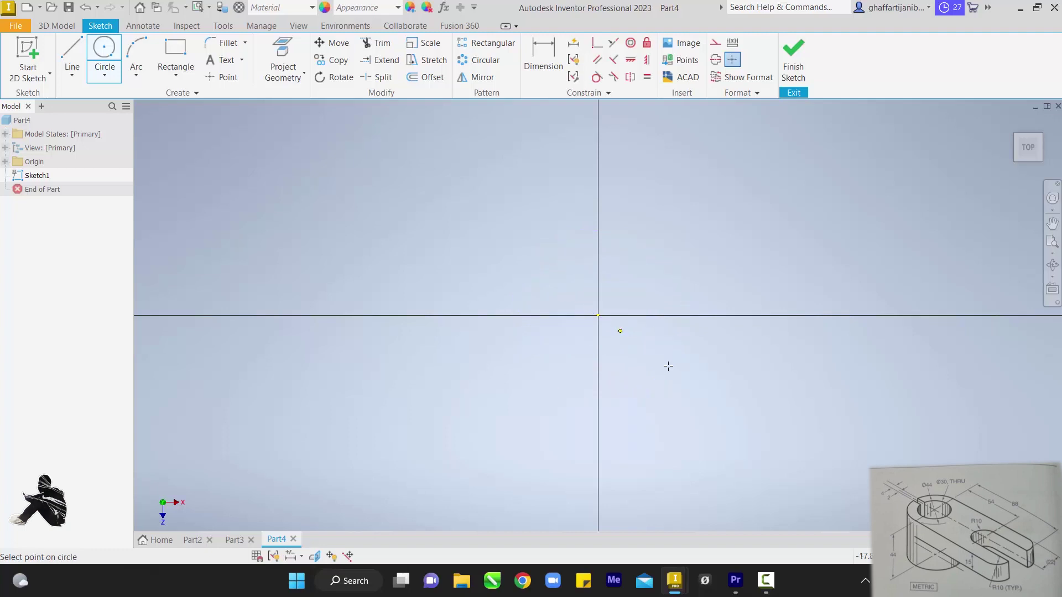
{"action": "left_click", "coordinate": [1053, 241]}
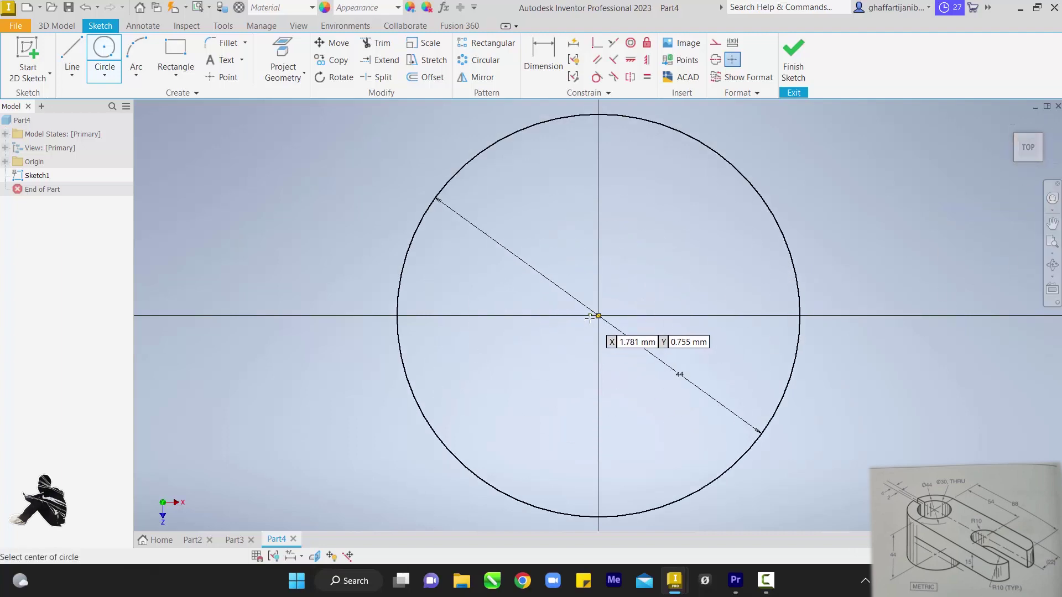
{"action": "left_click", "coordinate": [598, 315]}
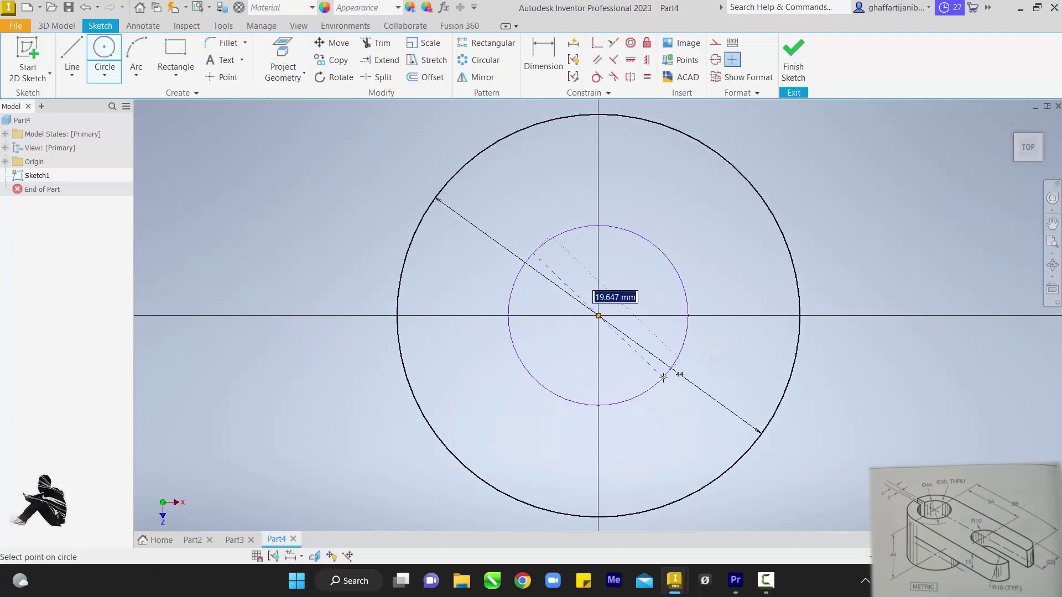
{"action": "type", "text": "30"}
{"action": "key", "text": "Return"}
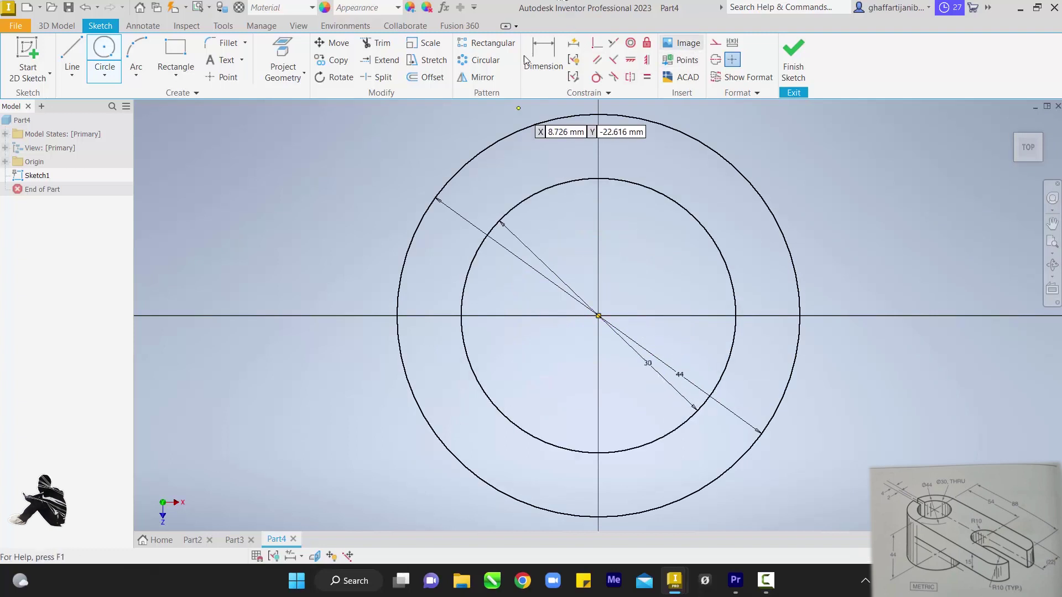
- Draw a horizontal construction line along the horizontal axis, from outside the 44 mm circle's left side to inside the 30 mm circle
{"action": "left_click", "coordinate": [72, 50]}
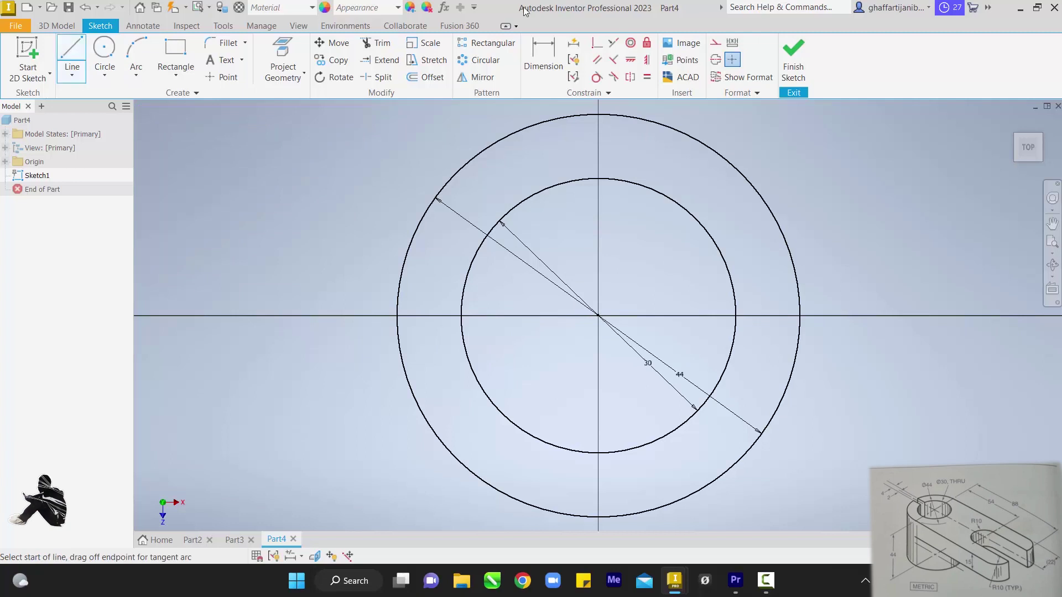
{"action": "left_click", "coordinate": [715, 42]}
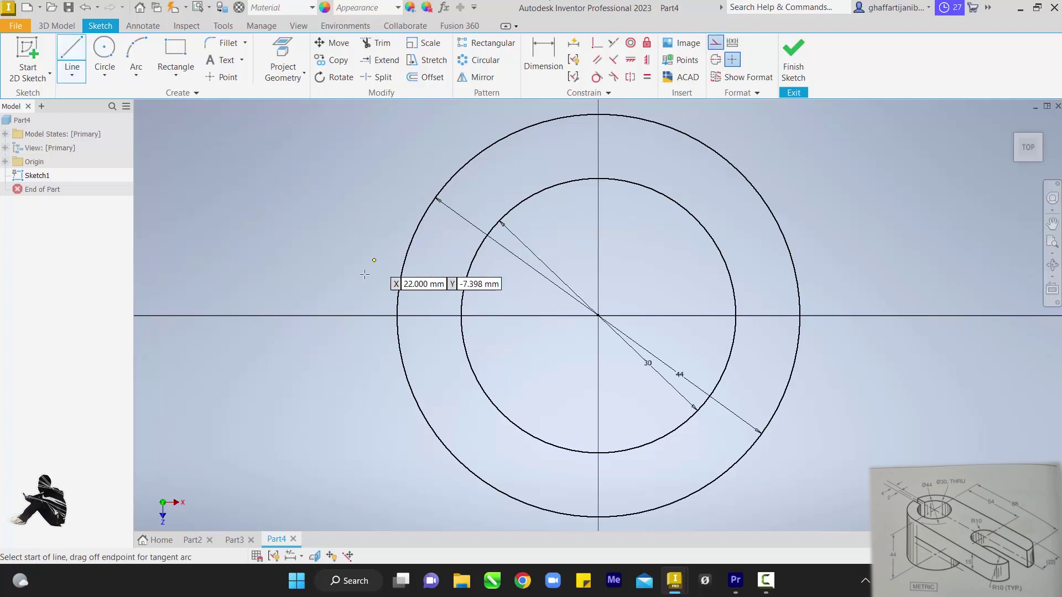
{"action": "left_click", "coordinate": [359, 316]}
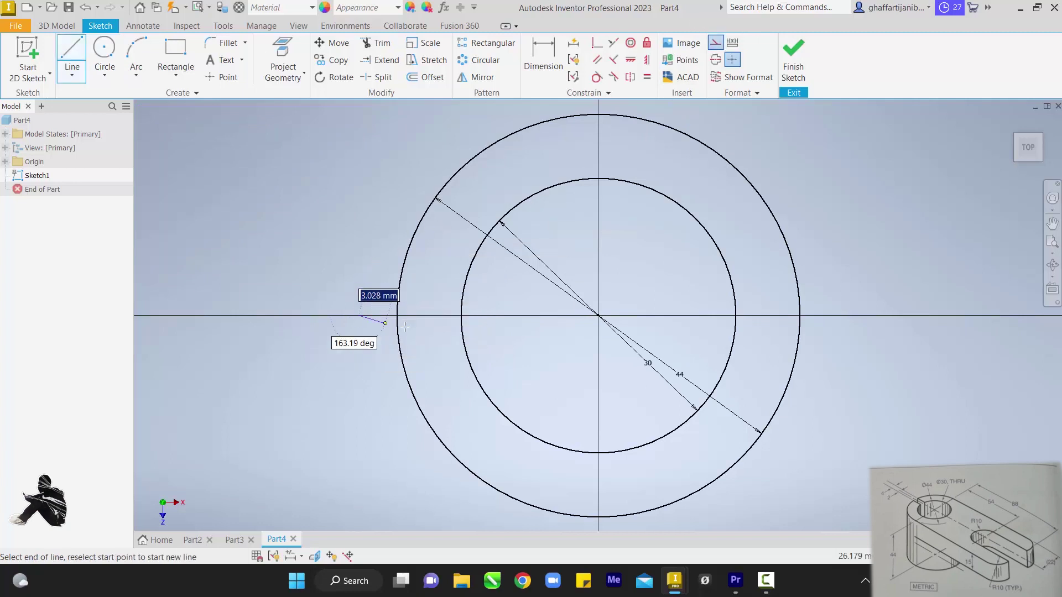
{"action": "left_click", "coordinate": [543, 316]}
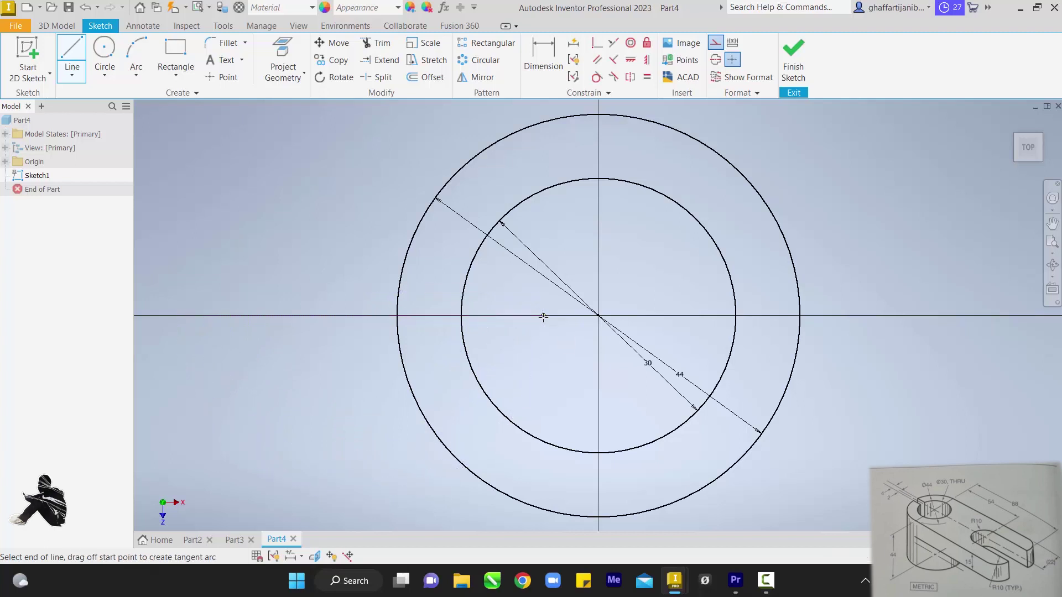
{"action": "right_click", "coordinate": [551, 347]}
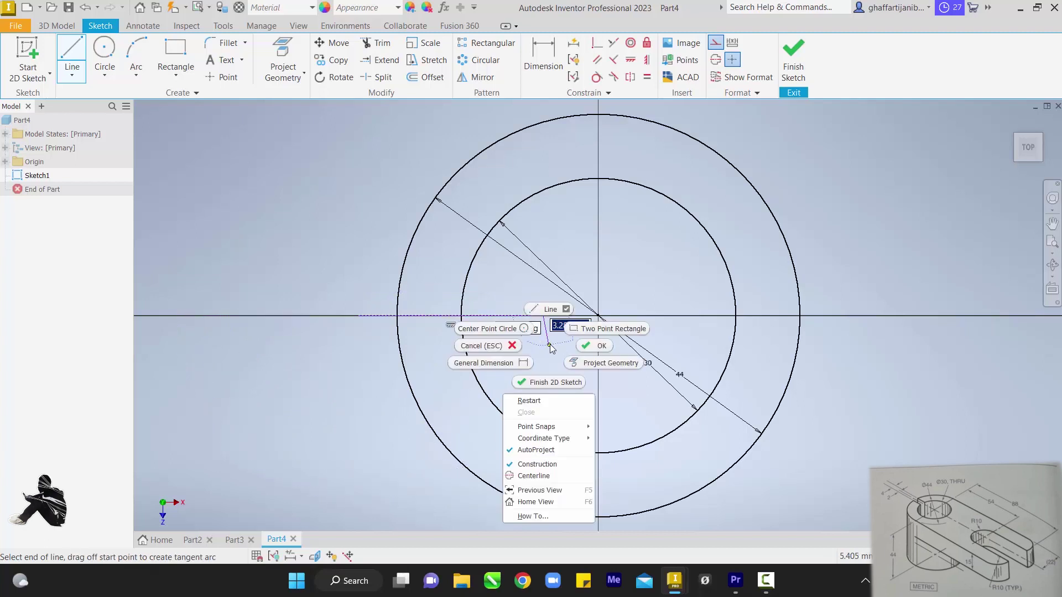
{"action": "left_click", "coordinate": [592, 346]}
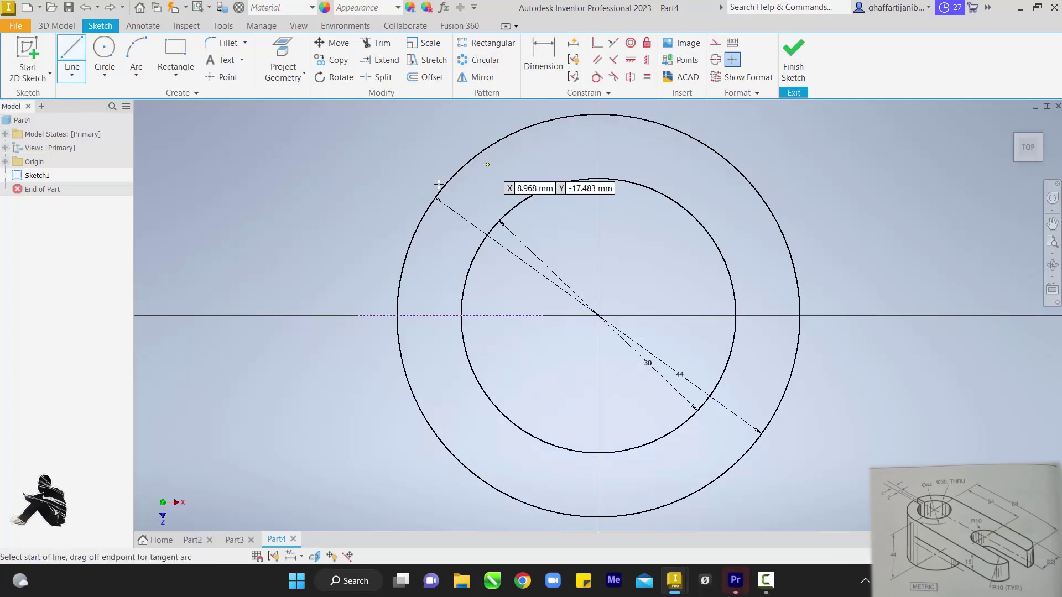
- Draw two horizontal solid lines across the left side of both circles, one above and one below the construction line
{"action": "left_click", "coordinate": [341, 275]}
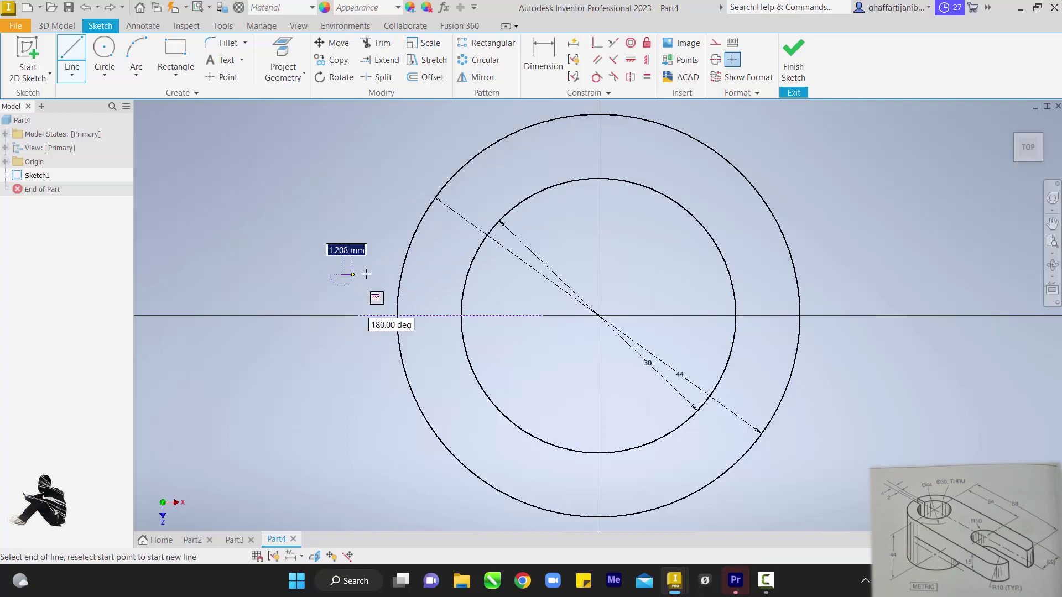
{"action": "left_click", "coordinate": [499, 275]}
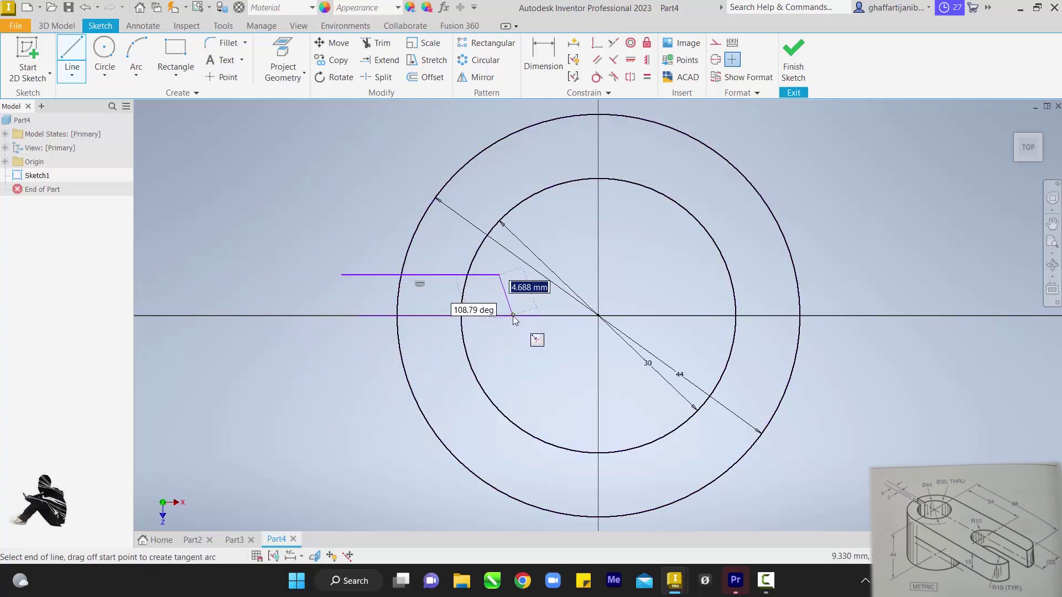
{"action": "right_click", "coordinate": [510, 314]}
{"action": "left_click", "coordinate": [552, 316]}
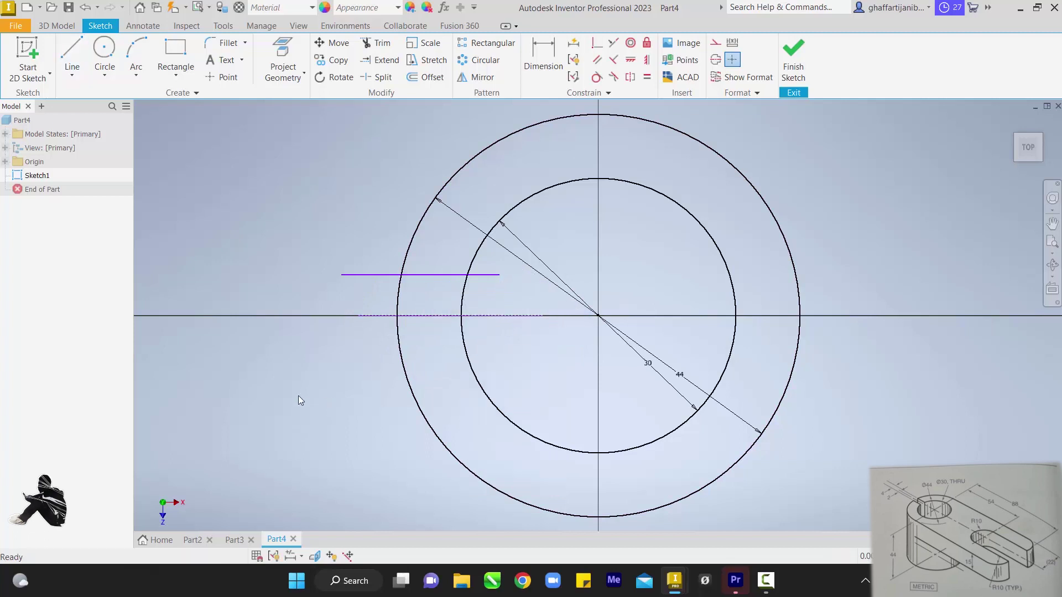
{"action": "left_click", "coordinate": [71, 55]}
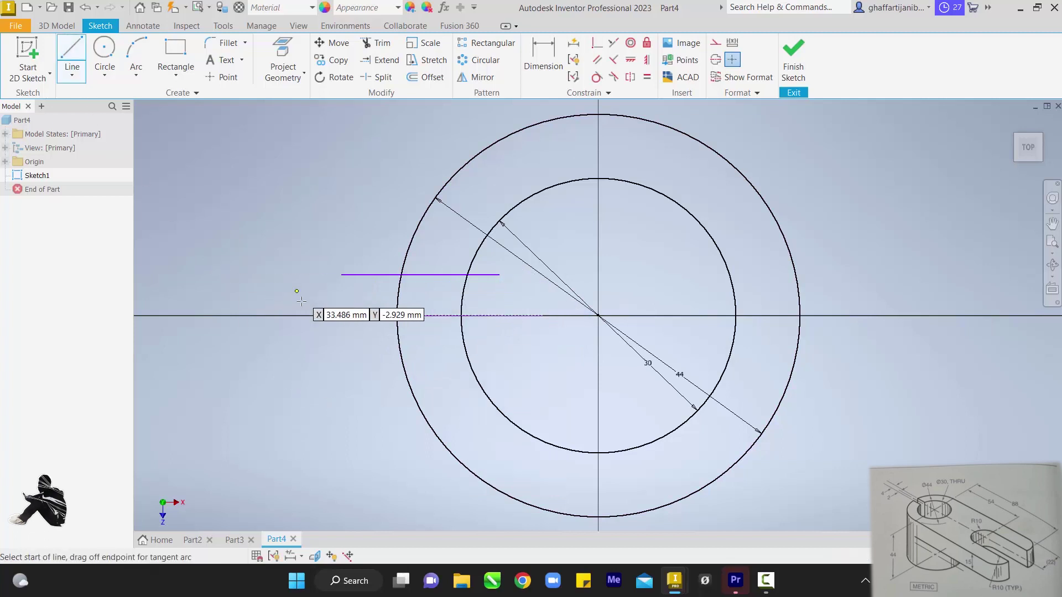
{"action": "left_click", "coordinate": [341, 351]}
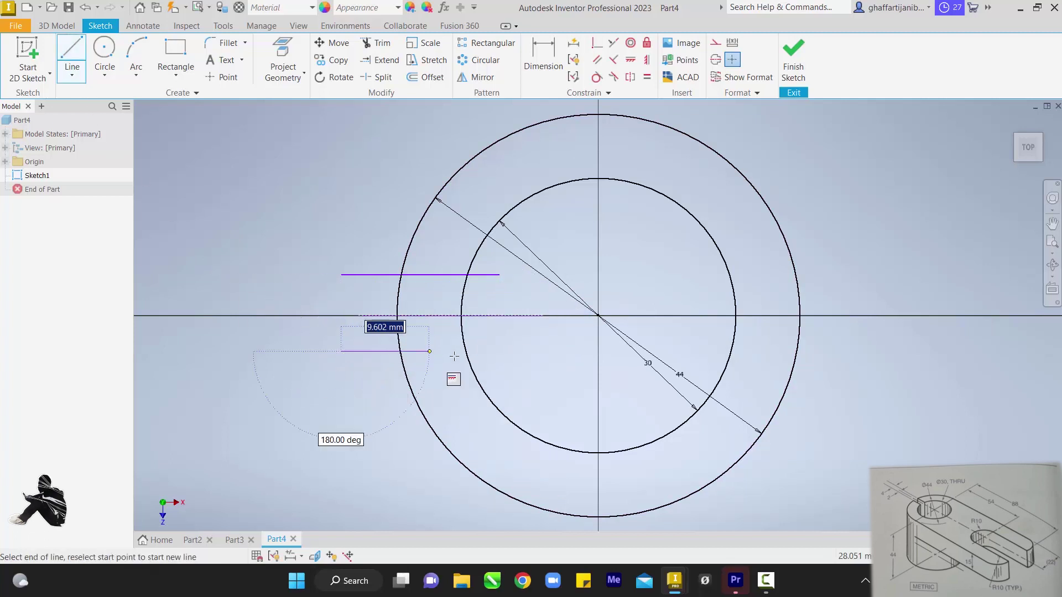
{"action": "left_click", "coordinate": [499, 352]}
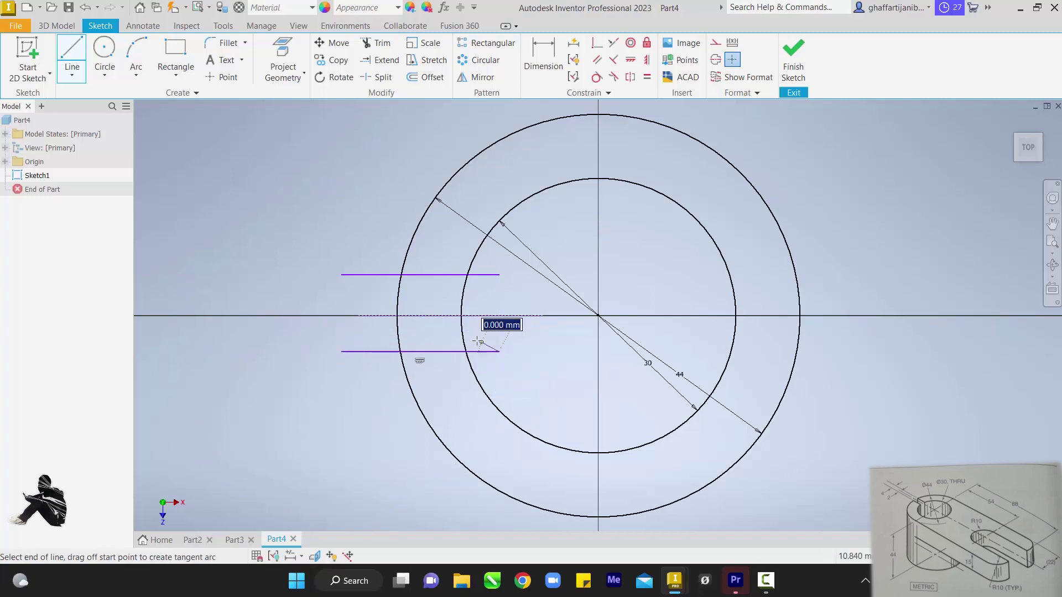
{"action": "right_click", "coordinate": [353, 225]}
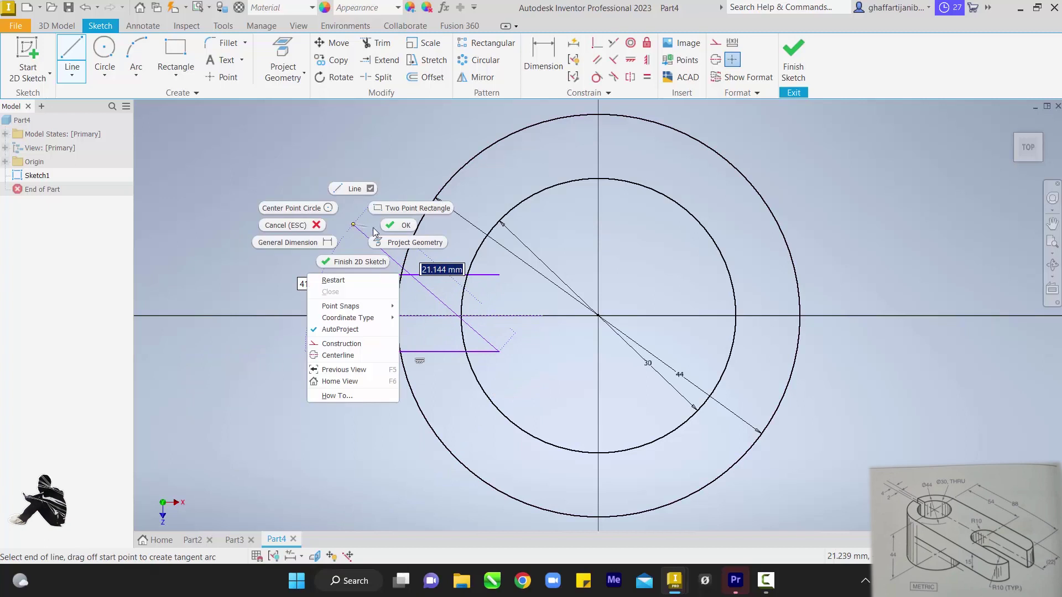
{"action": "left_click", "coordinate": [375, 229]}
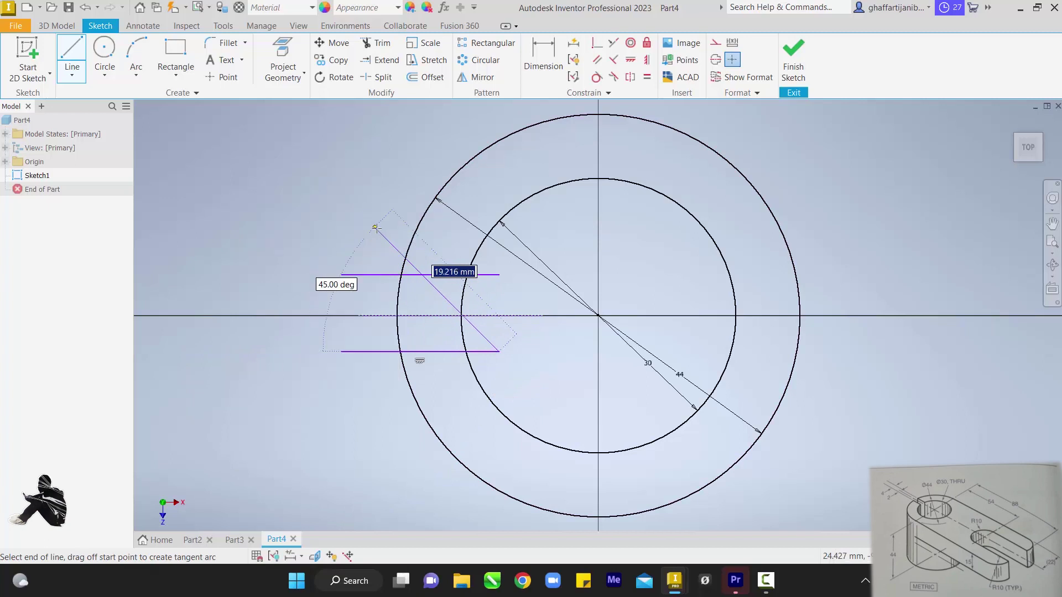
{"action": "right_click", "coordinate": [585, 358]}
{"action": "left_click", "coordinate": [614, 358]}
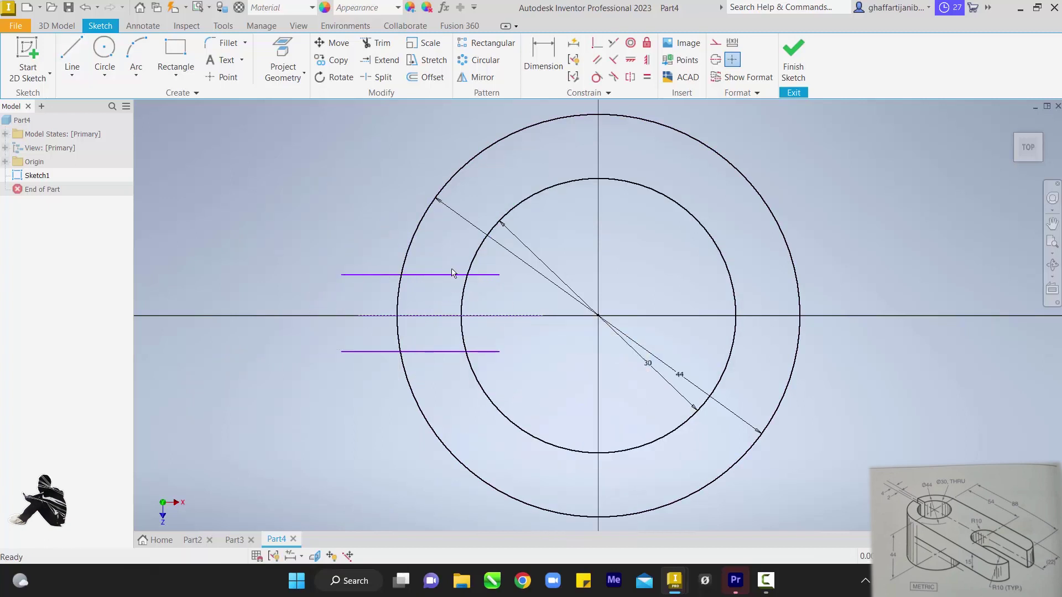
- Dimension the distance between the two horizontal solid lines as 4 mm
{"action": "left_click", "coordinate": [543, 60]}
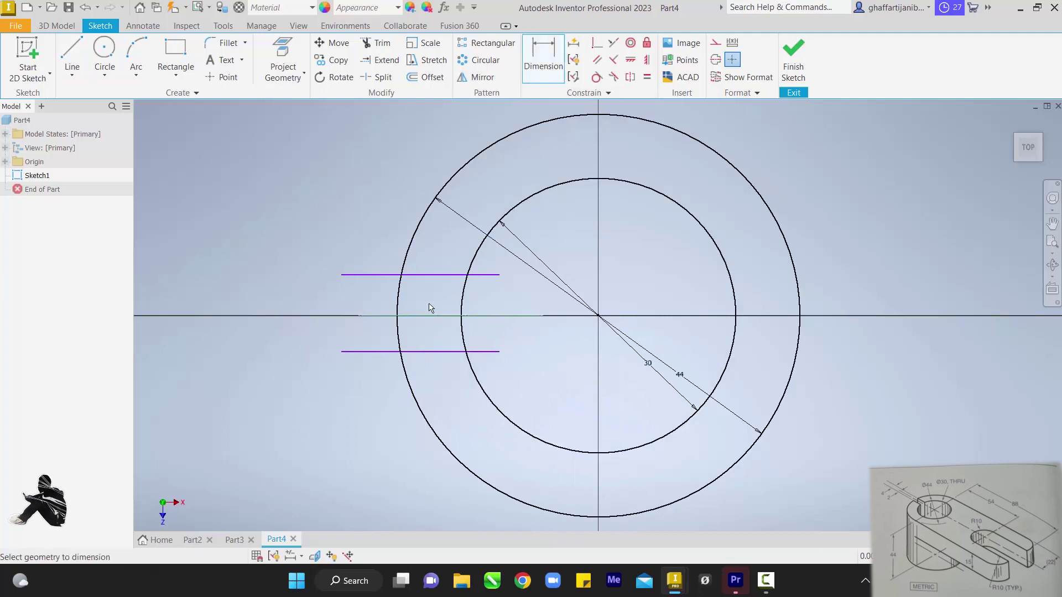
{"action": "left_click", "coordinate": [432, 276]}
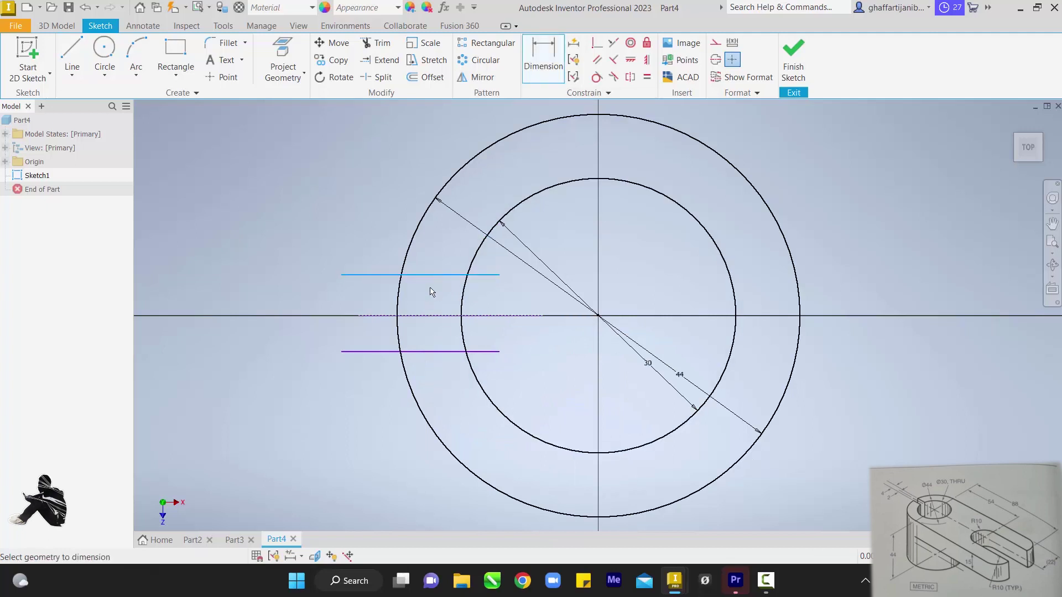
{"action": "left_click", "coordinate": [420, 352]}
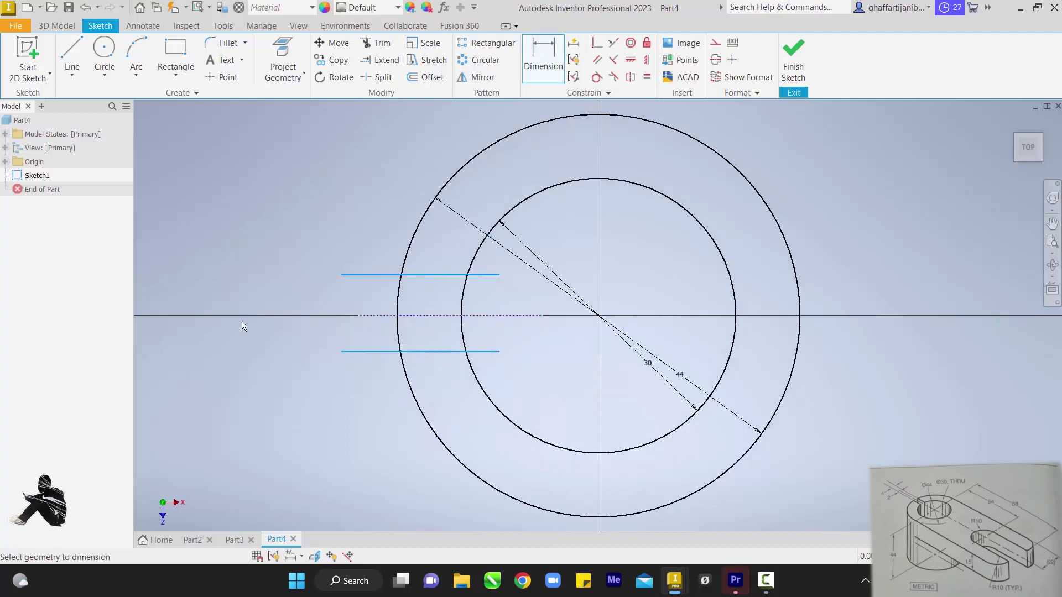
{"action": "left_click", "coordinate": [335, 339]}
{"action": "left_click", "coordinate": [336, 338]}
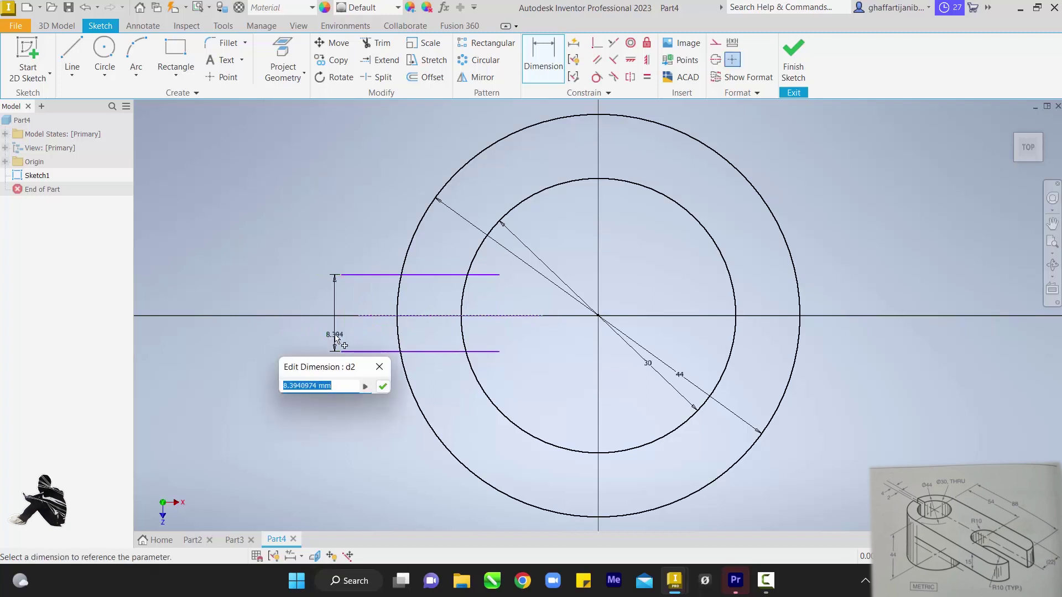
{"action": "type", "text": "4"}
{"action": "key", "text": "Return"}
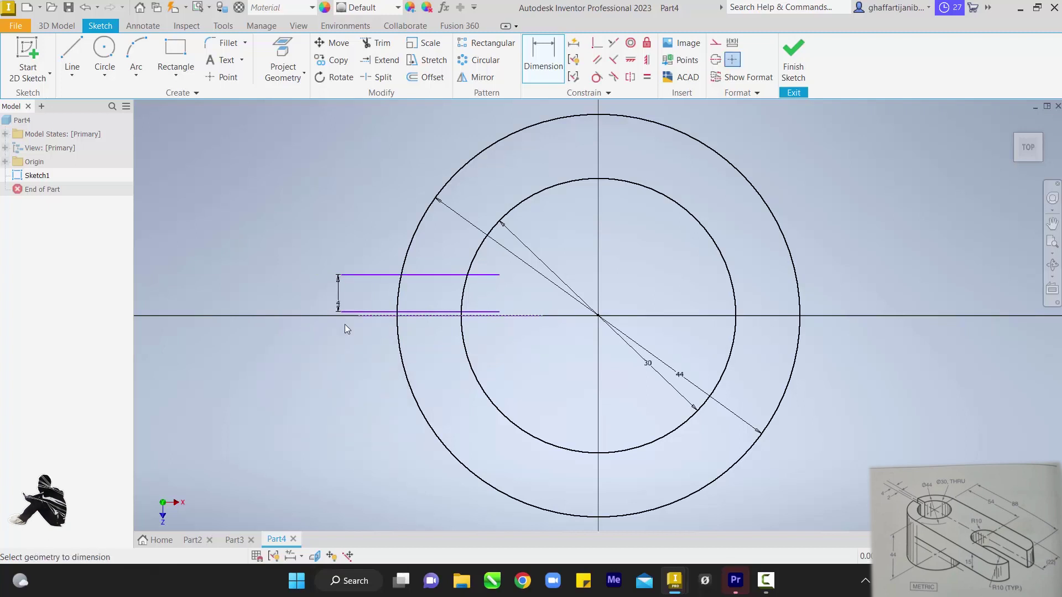
- Make the two horizontal solid lines symmetric about the construction line
{"action": "left_click", "coordinate": [632, 78]}
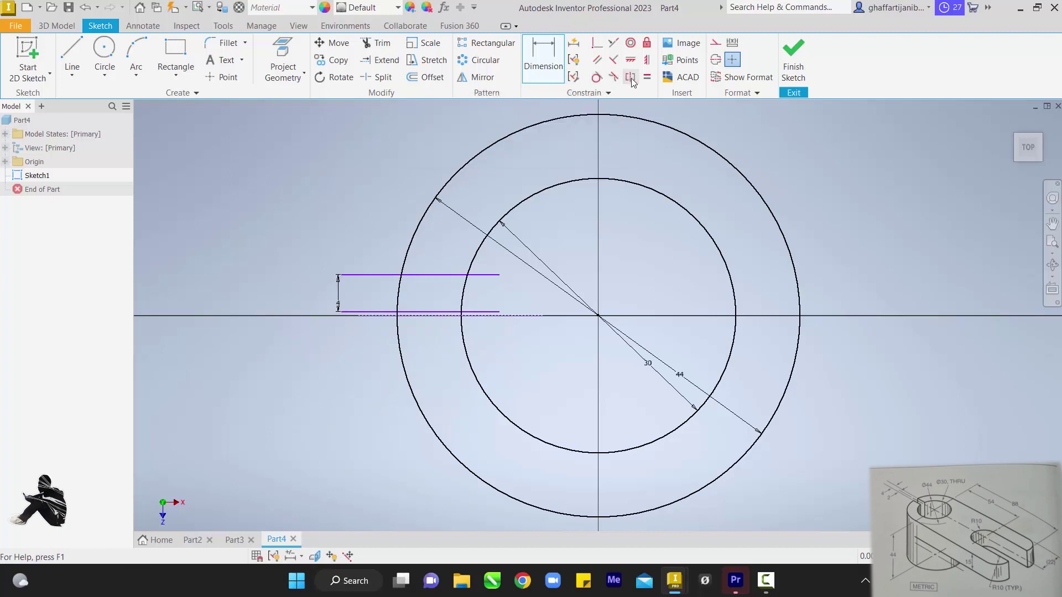
{"action": "left_click", "coordinate": [450, 274]}
{"action": "left_click", "coordinate": [435, 312]}
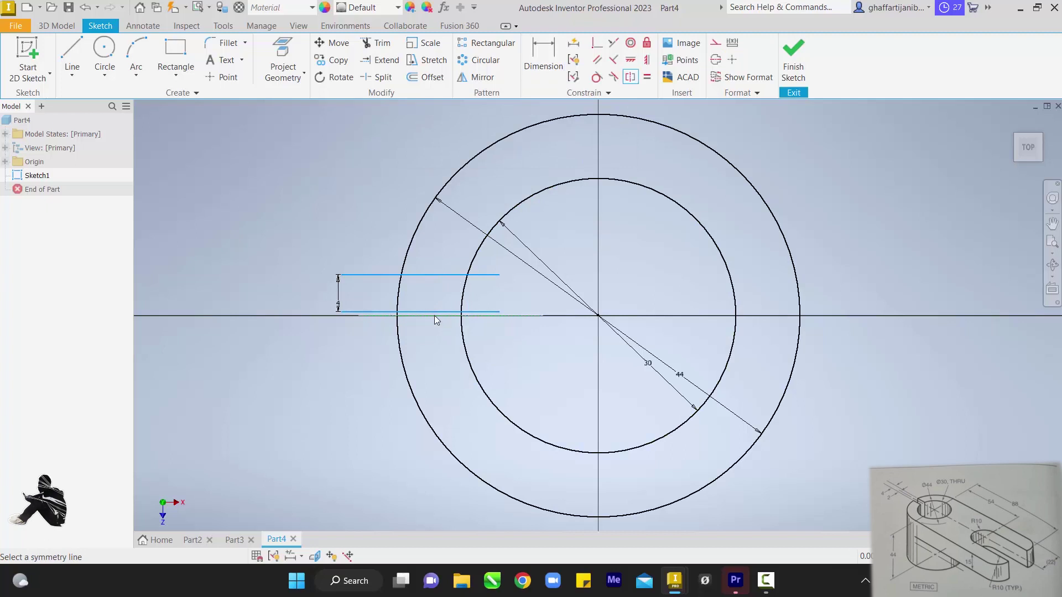
{"action": "left_click", "coordinate": [435, 316]}
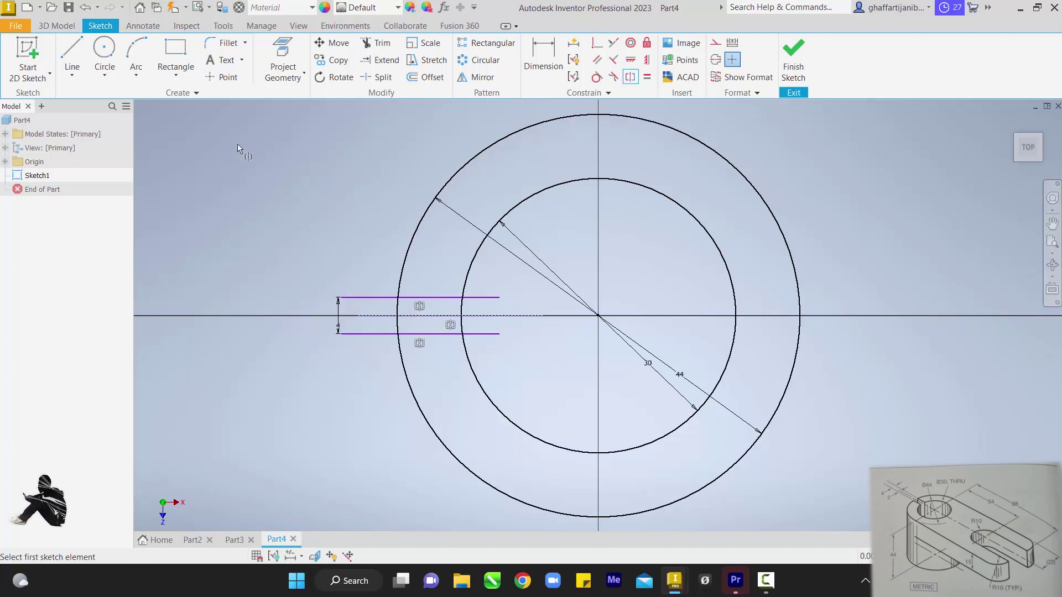
{"action": "key", "text": "Escape"}
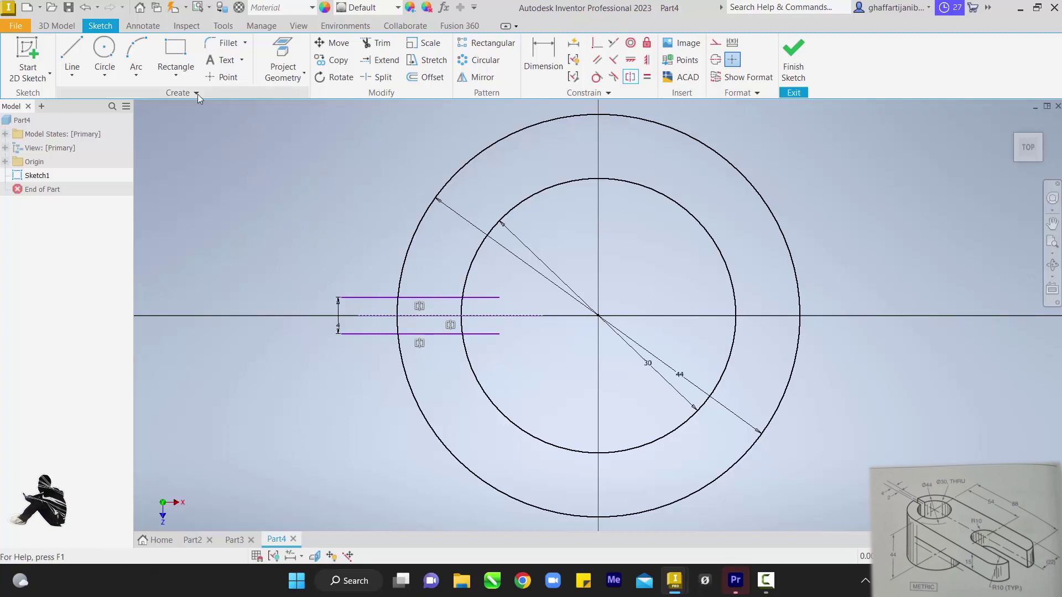
- Trim both circles between the two slot lines and cut off the lines' overhanging ends to open the gap in the ring's left side
{"action": "left_click", "coordinate": [377, 47]}
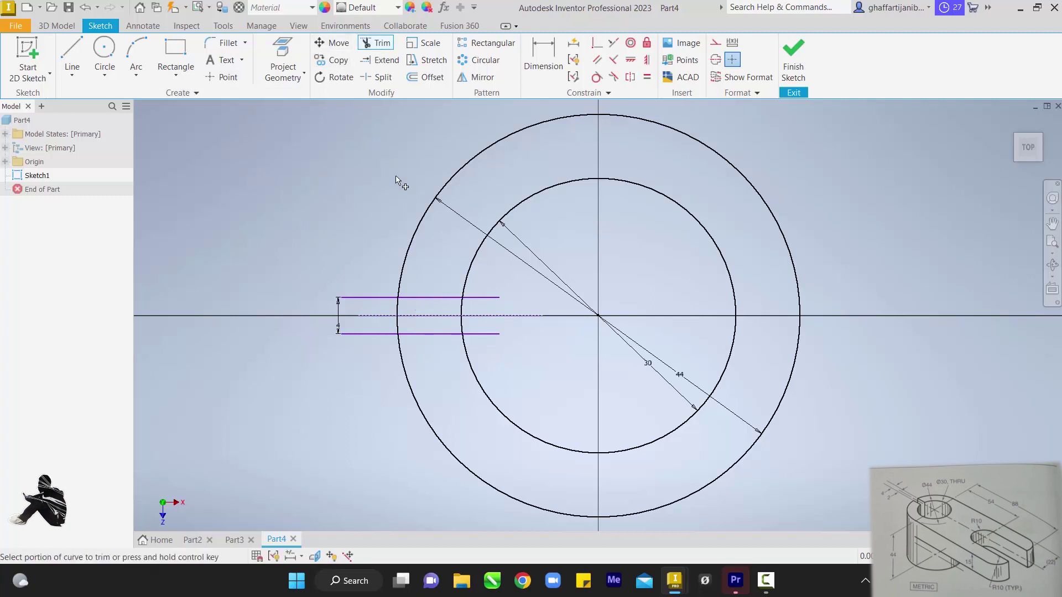
{"action": "left_click", "coordinate": [462, 323]}
{"action": "left_click", "coordinate": [452, 320]}
{"action": "mouse_move", "coordinate": [429, 318]}
{"action": "left_mouse_down"}
{"action": "mouse_move", "coordinate": [382, 318]}
{"action": "mouse_move", "coordinate": [481, 339]}
{"action": "left_mouse_up"}
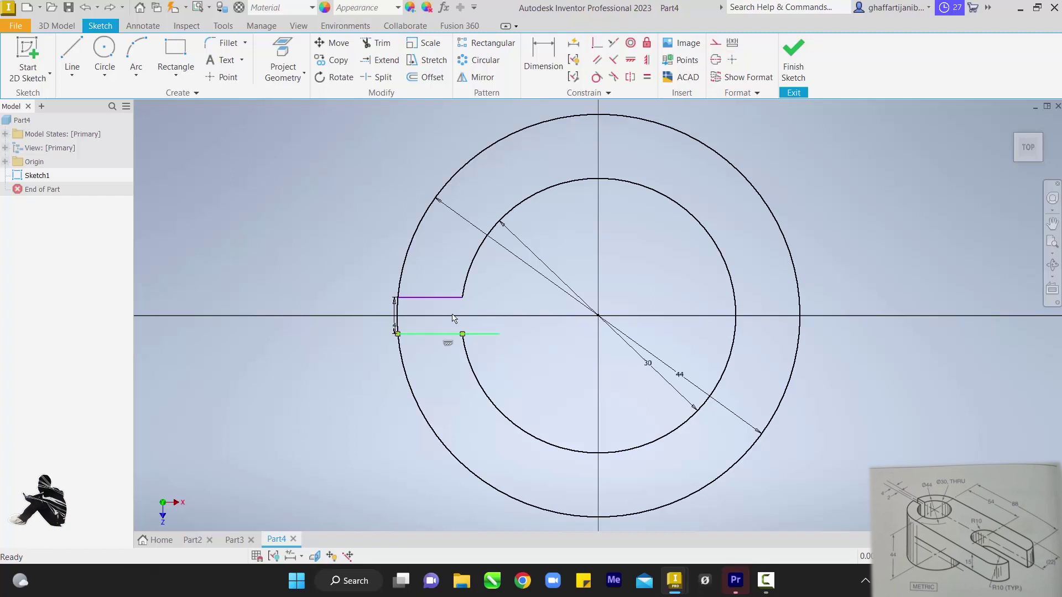
{"action": "left_click", "coordinate": [377, 44]}
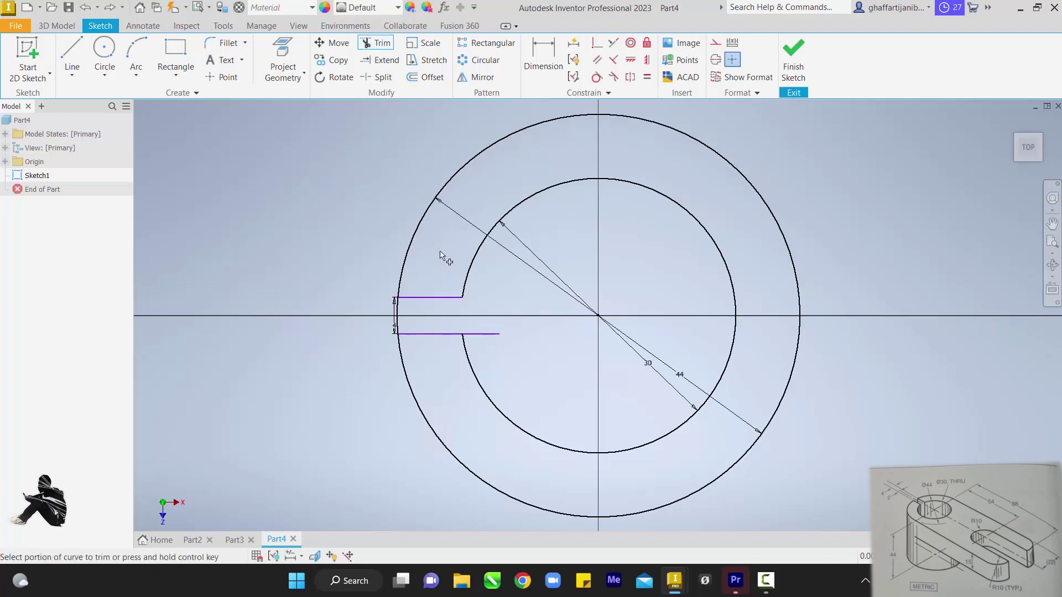
{"action": "left_click", "coordinate": [481, 335]}
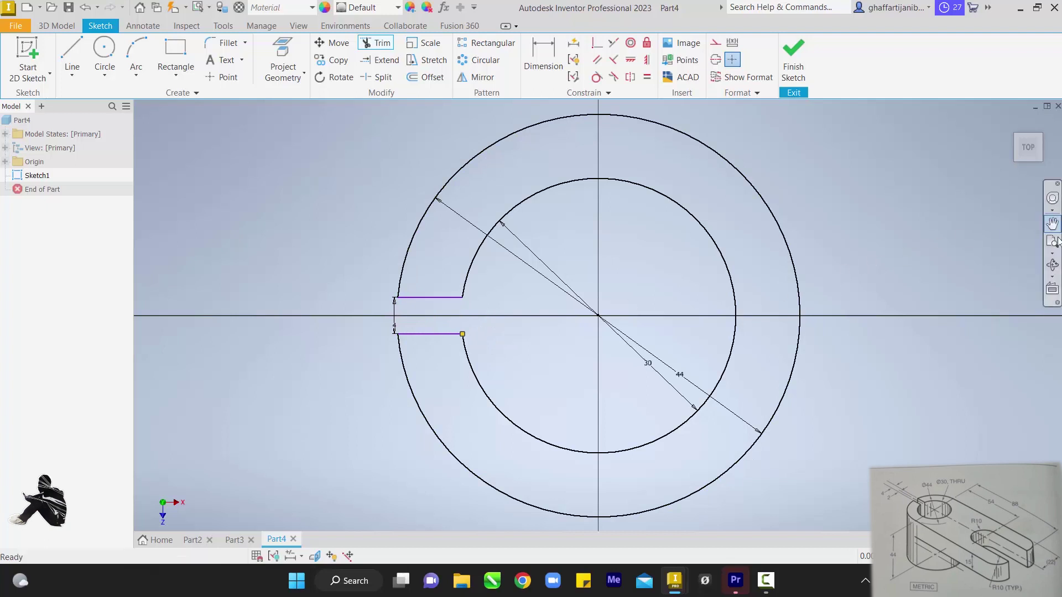
- Draw an 88 mm horizontal line to the right from the top point of the 44 mm circle
{"action": "scroll", "coordinate": [874, 283], "scroll_direction": "up", "scroll_amount": 3}
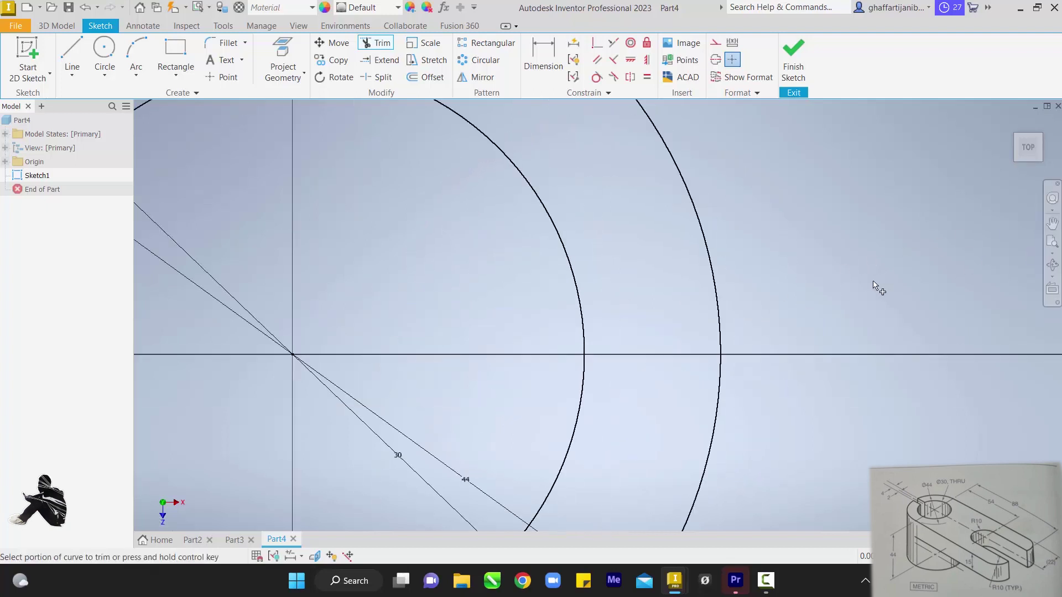
{"action": "scroll", "coordinate": [875, 286], "scroll_direction": "down", "scroll_amount": 6}
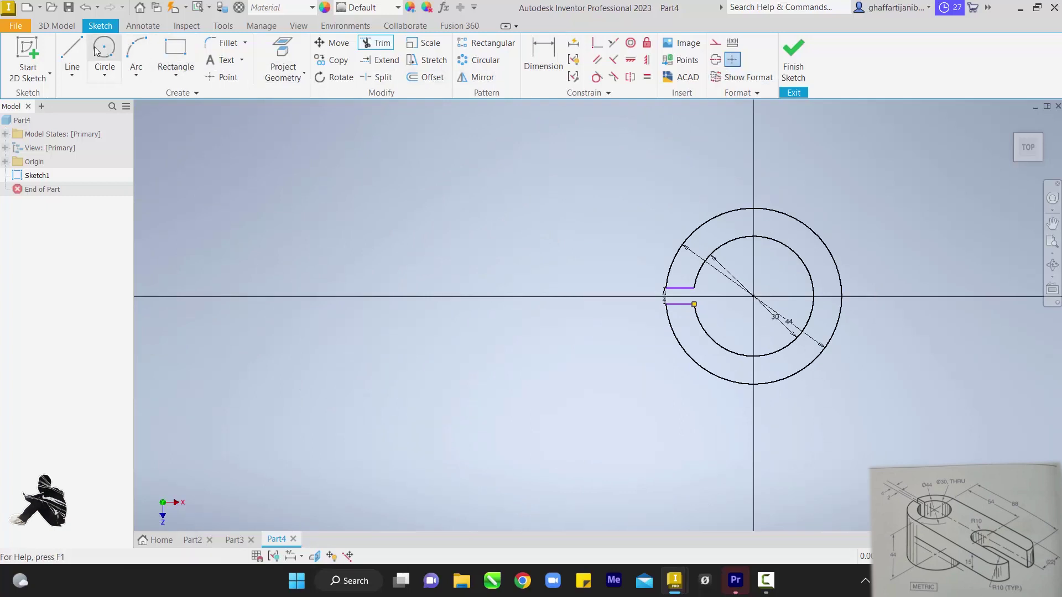
{"action": "left_click", "coordinate": [72, 54]}
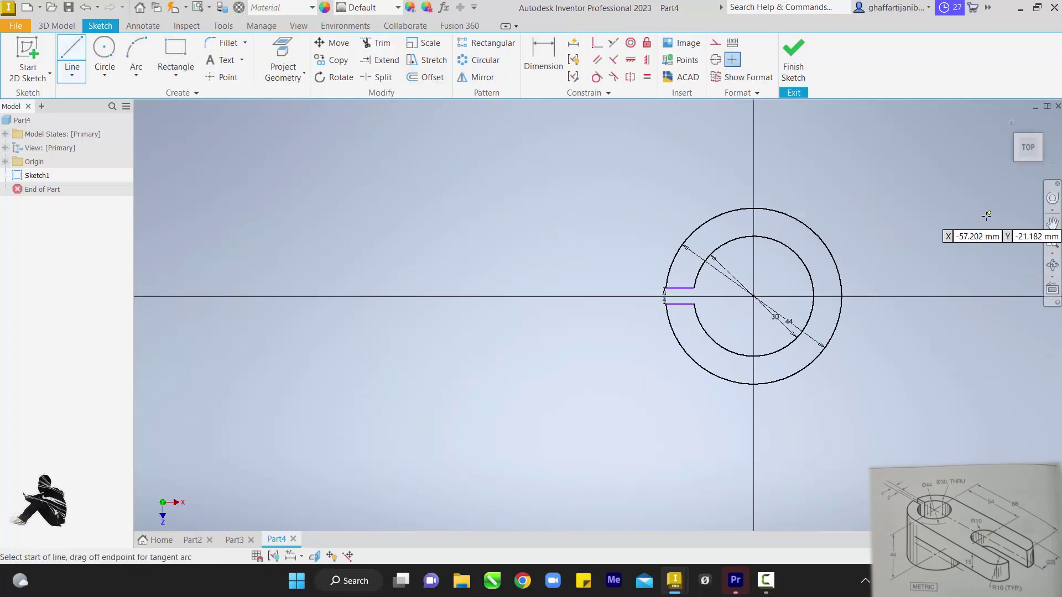
{"action": "left_click", "coordinate": [1028, 148]}
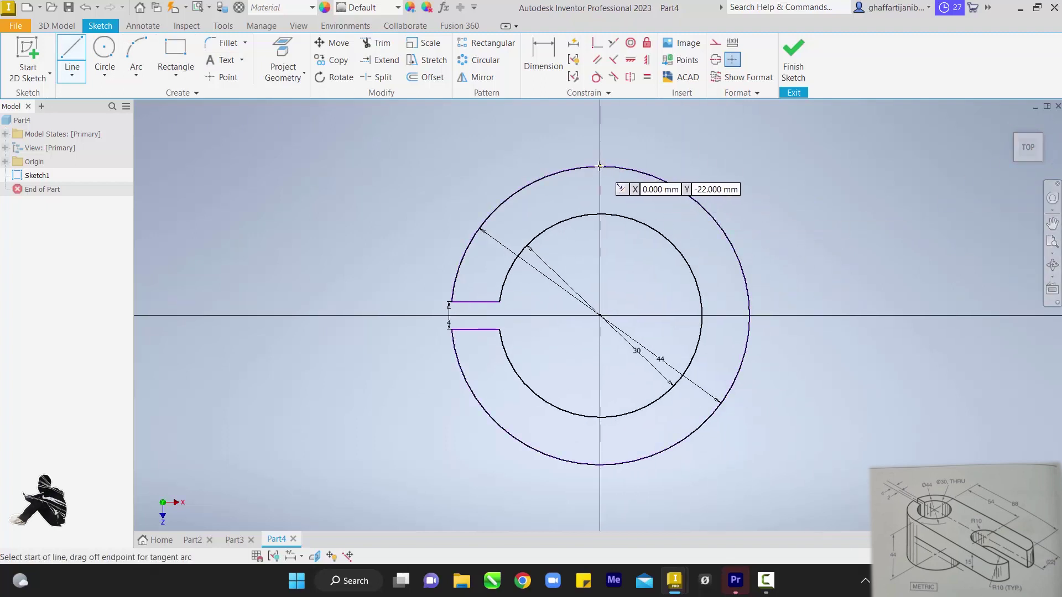
{"action": "left_click", "coordinate": [600, 166]}
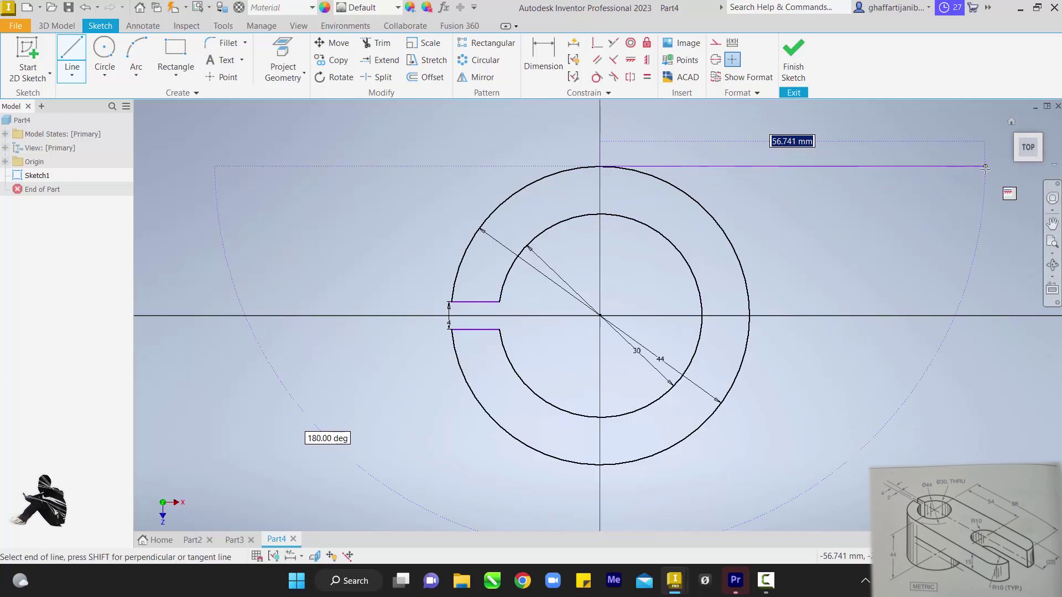
{"action": "type", "text": "88"}
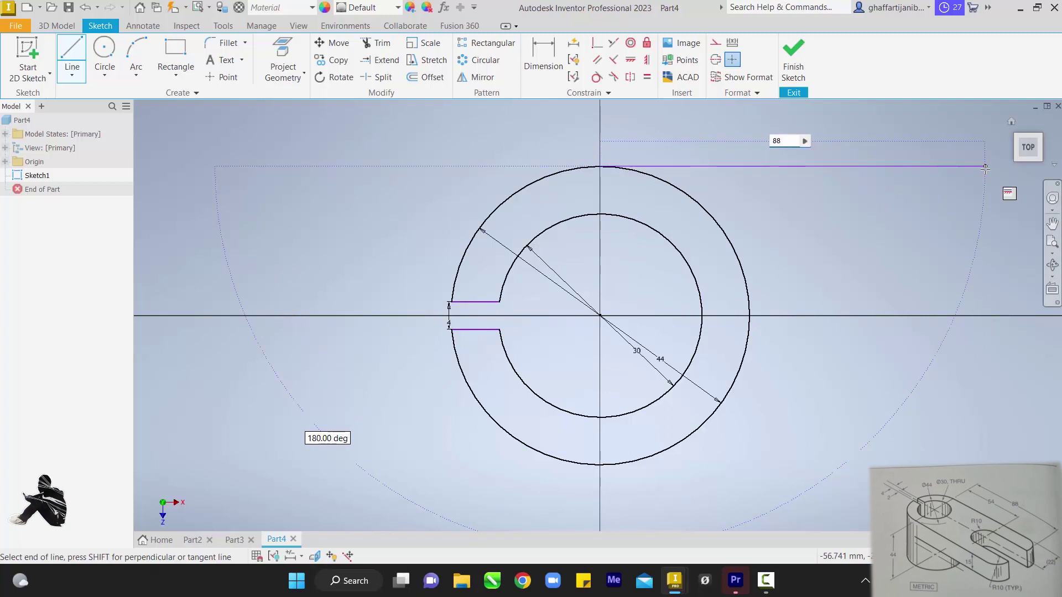
{"action": "key", "text": "Return"}
- Draw a 44 mm vertical line down from the 88 mm line's right end and a horizontal line back to the 44 mm circle's bottom point
{"action": "scroll", "coordinate": [985, 168], "scroll_direction": "up", "scroll_amount": 5}
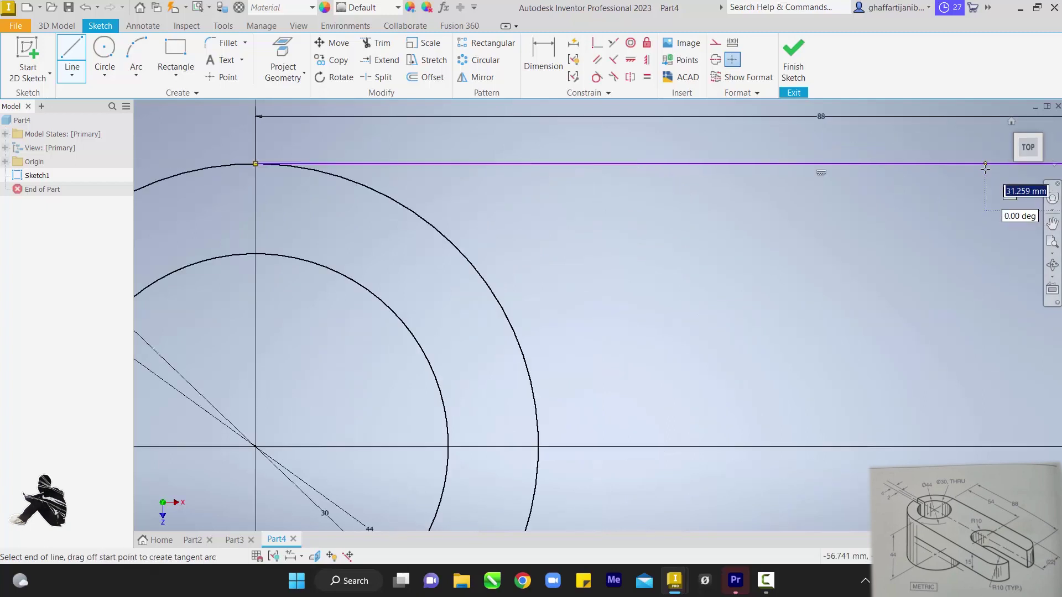
{"action": "scroll", "coordinate": [985, 167], "scroll_direction": "down", "scroll_amount": 6}
{"action": "scroll", "coordinate": [985, 167], "scroll_direction": "down", "scroll_amount": 5}
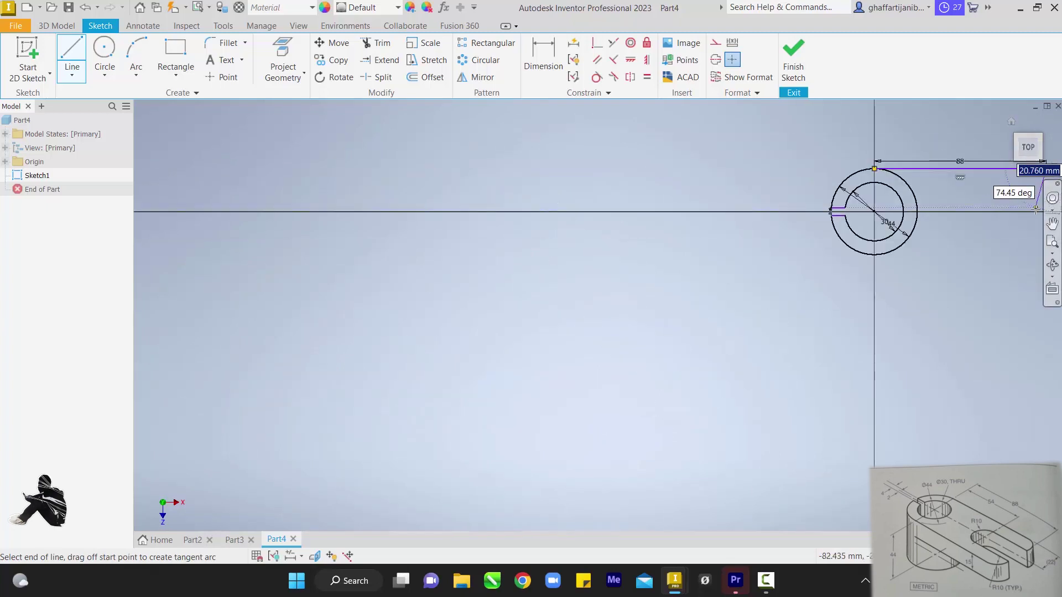
{"action": "scroll", "coordinate": [1035, 200], "scroll_direction": "down", "scroll_amount": 4}
{"action": "left_click", "coordinate": [1052, 240]}
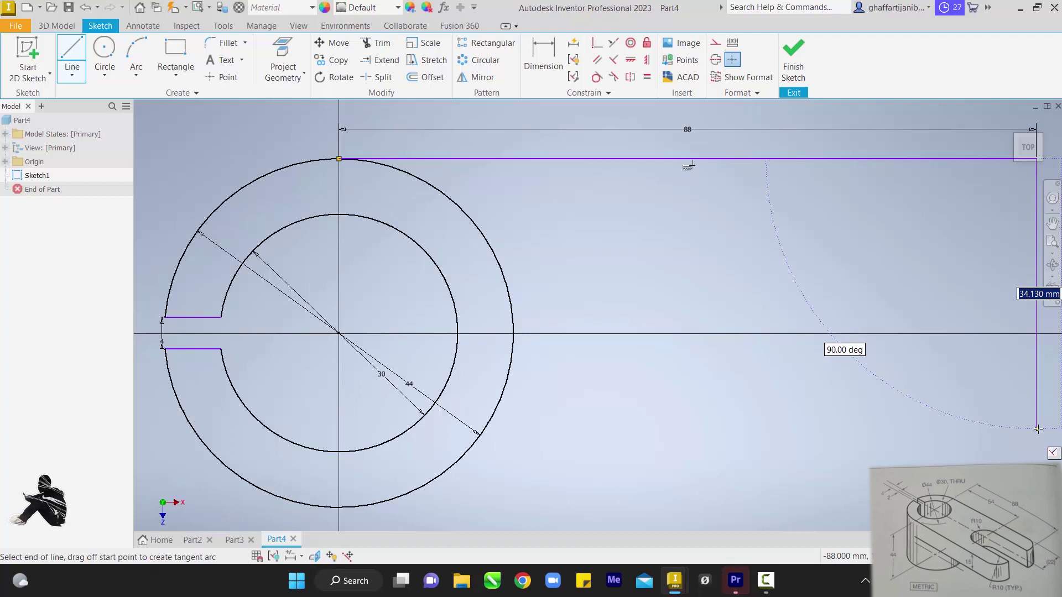
{"action": "type", "text": "4"}
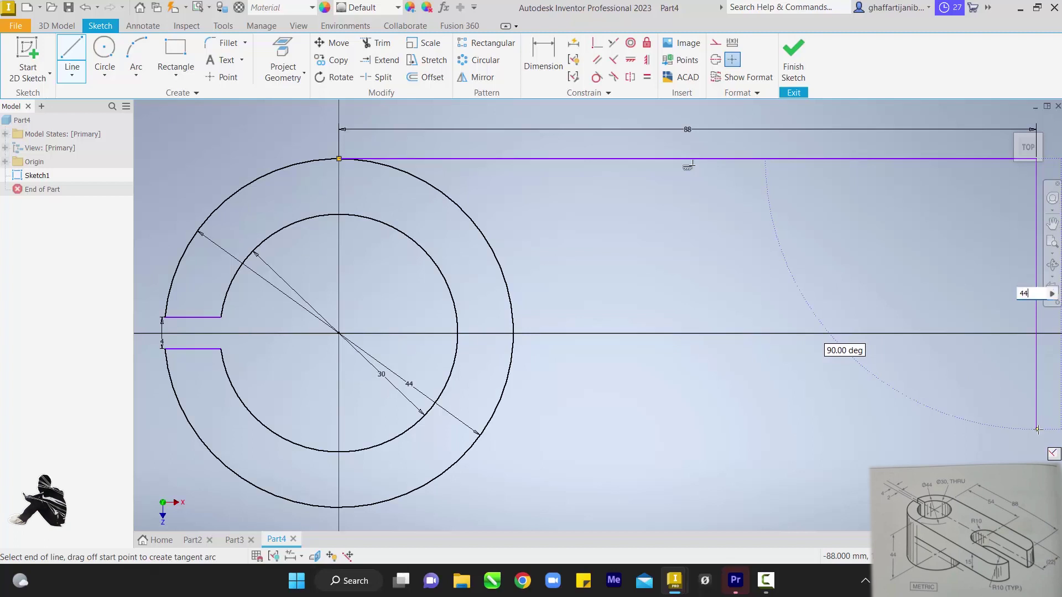
{"action": "type", "text": "4"}
{"action": "key", "text": "Return"}
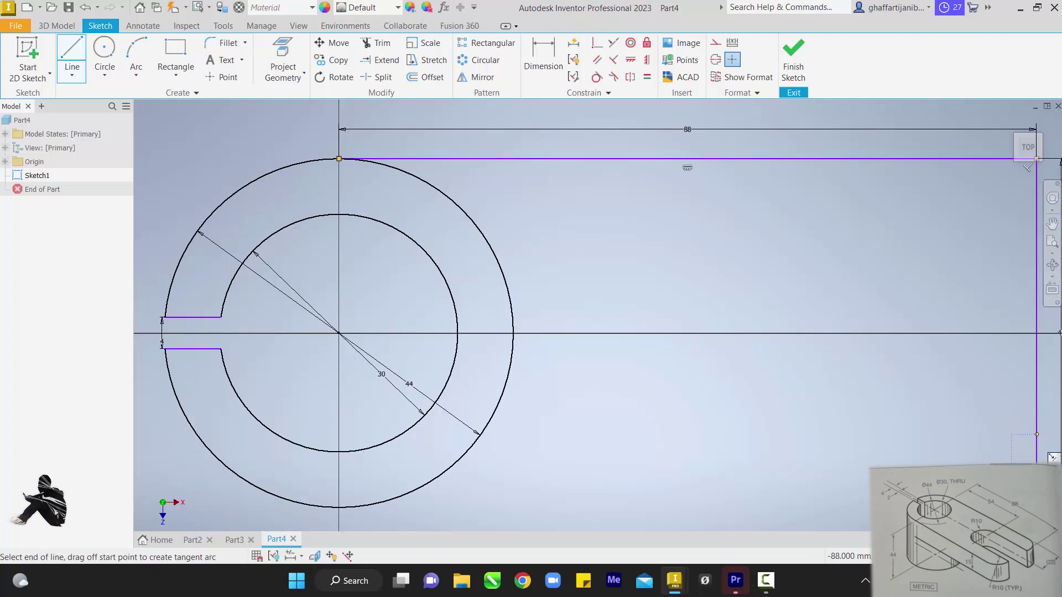
{"action": "double_click", "coordinate": [340, 507]}
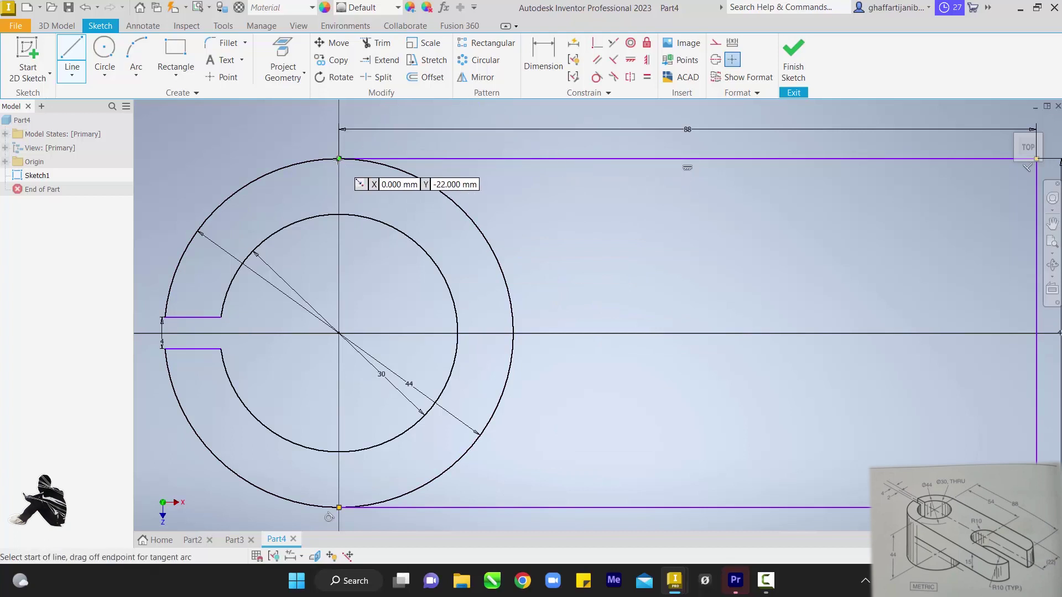
- Apply tangent constraints between the 44 mm circle and the upper and lower horizontal lines of the body outline
{"action": "left_click", "coordinate": [596, 78]}
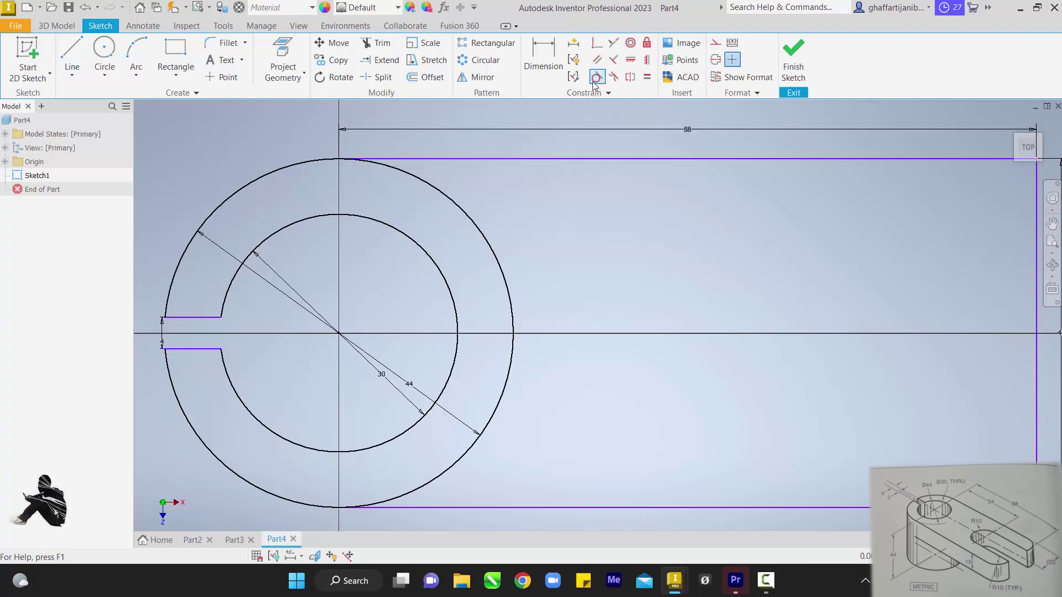
{"action": "left_click", "coordinate": [340, 162]}
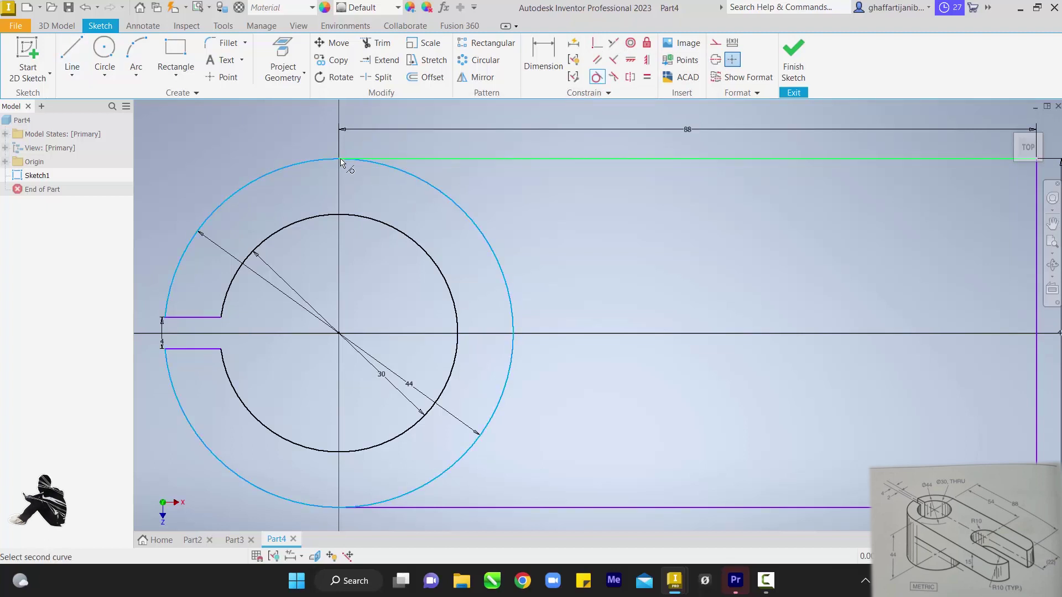
{"action": "left_click", "coordinate": [399, 159]}
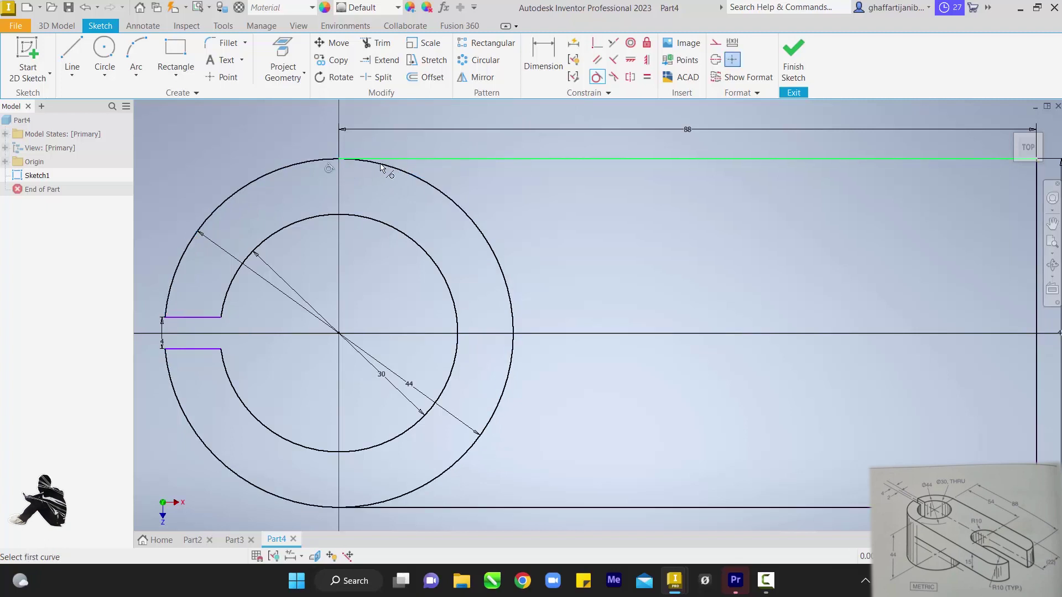
{"action": "left_click", "coordinate": [386, 168]}
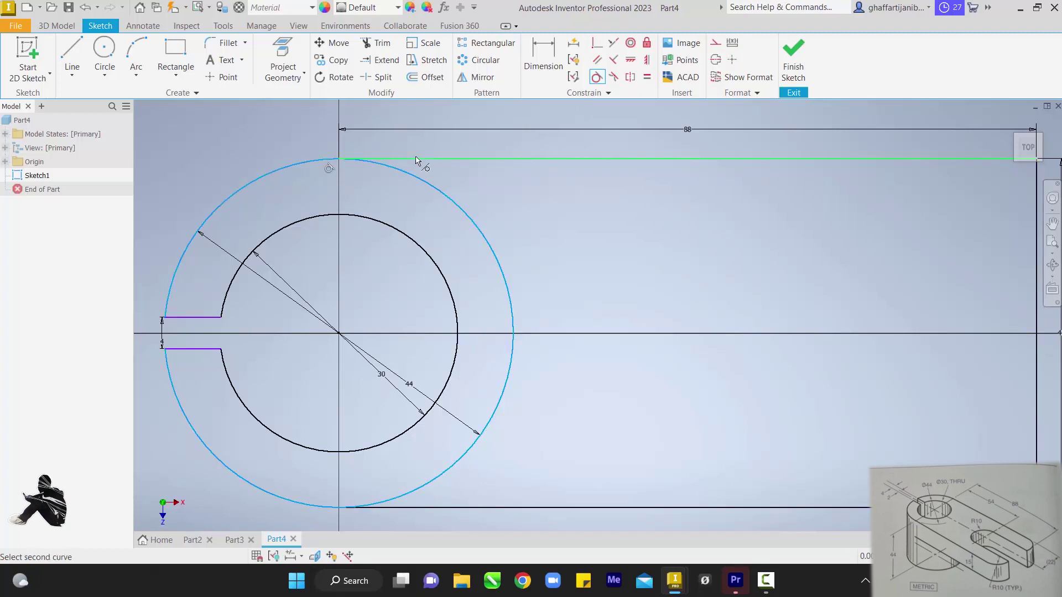
{"action": "left_click", "coordinate": [376, 158]}
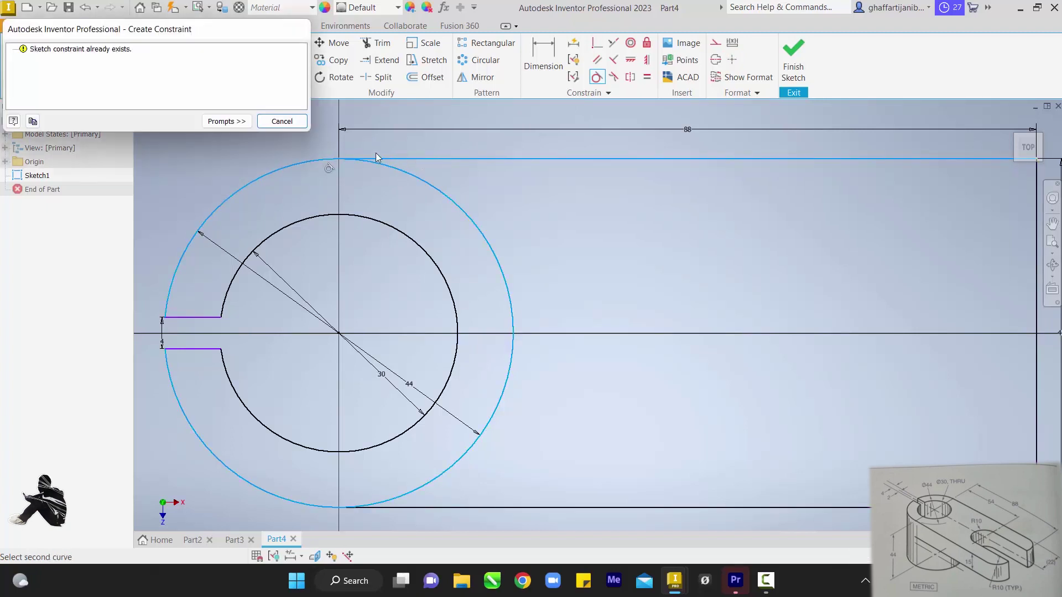
{"action": "left_click", "coordinate": [282, 121]}
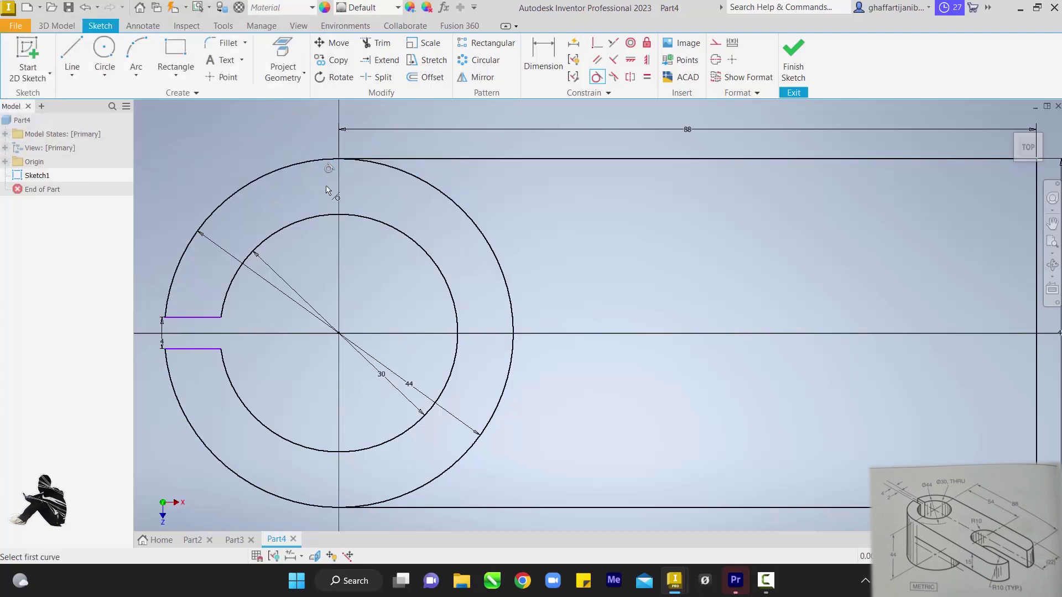
{"action": "left_click", "coordinate": [437, 474]}
{"action": "left_click", "coordinate": [427, 507]}
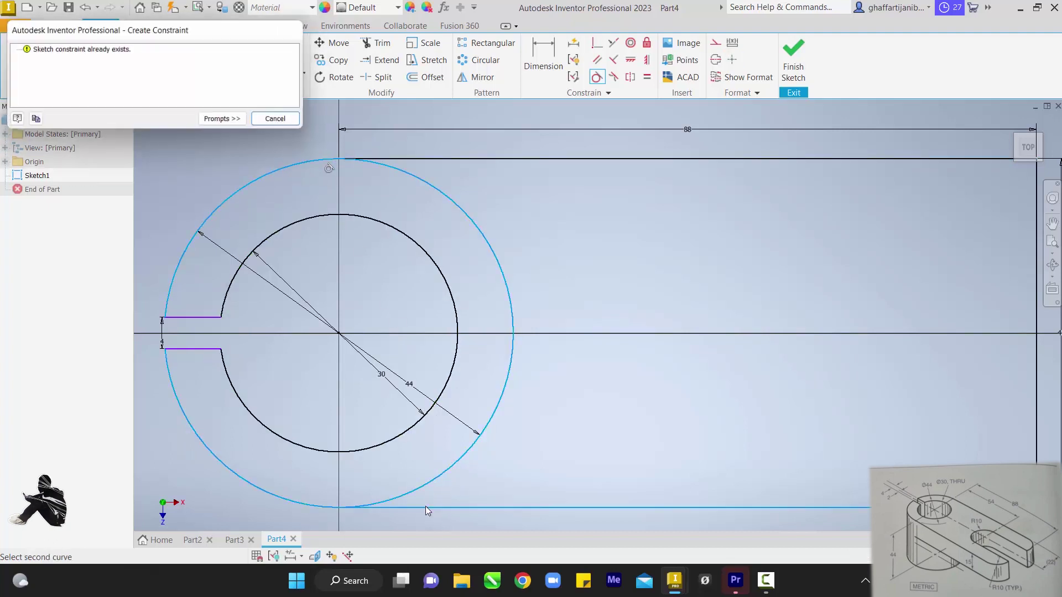
{"action": "left_click", "coordinate": [282, 121]}
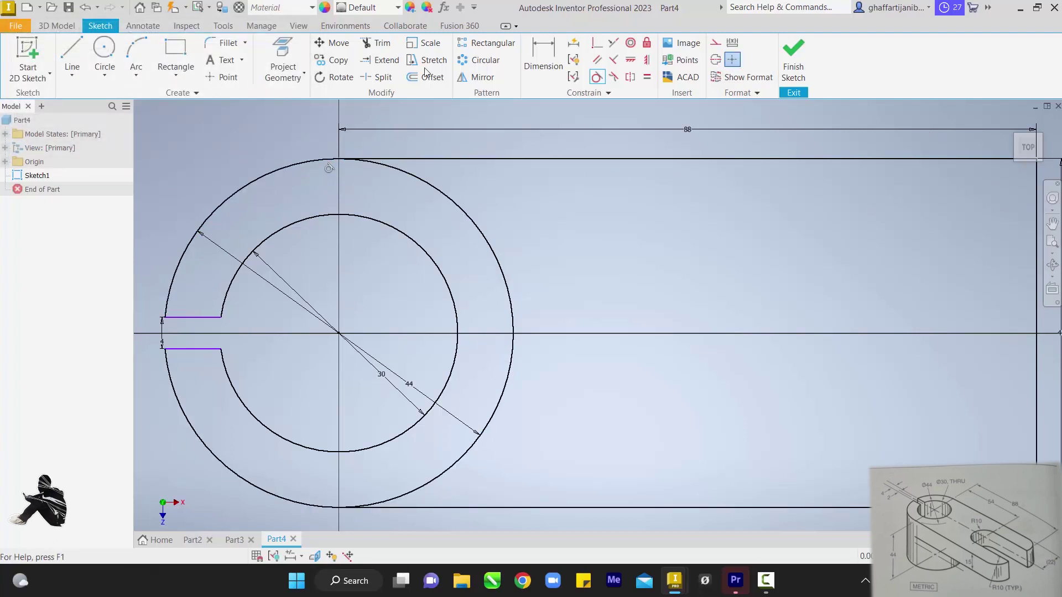
- Draw a 20 mm diameter circle centred on the horizontal axis, about 48 mm to the right of the ring's centre
{"action": "left_click", "coordinate": [108, 52]}
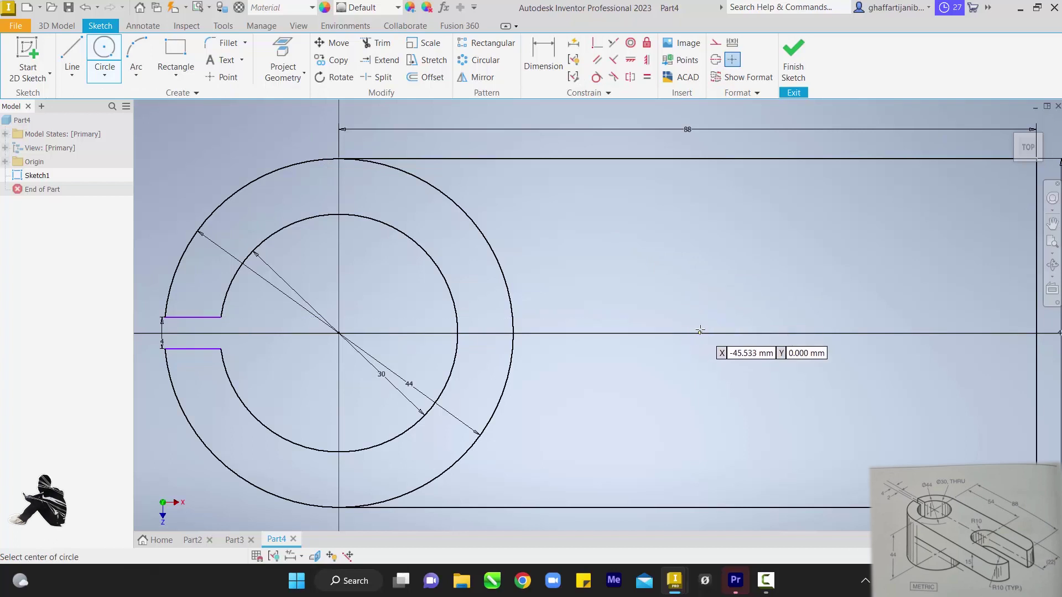
{"action": "left_click", "coordinate": [722, 333]}
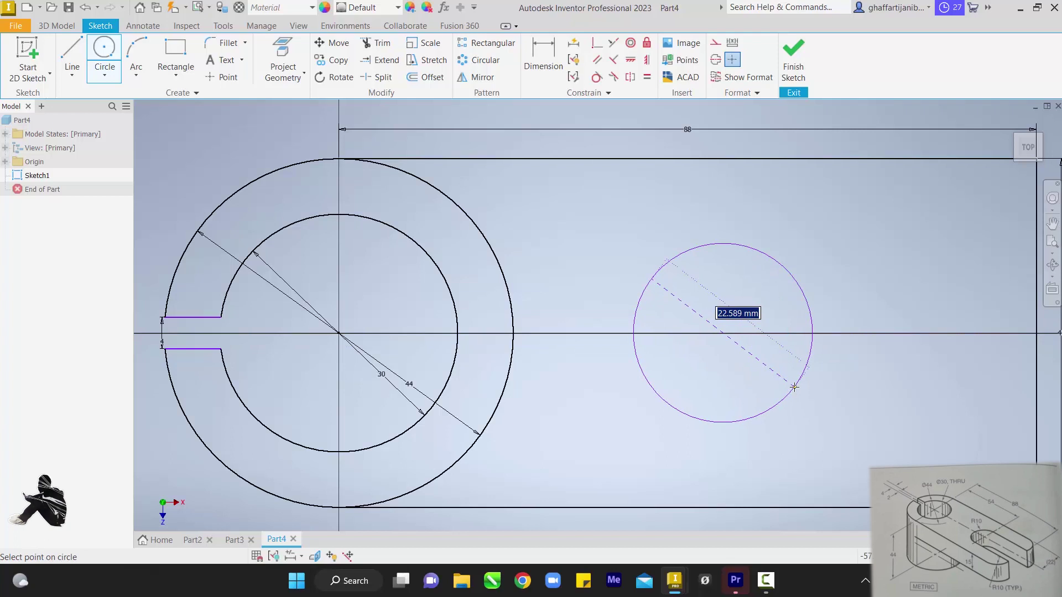
{"action": "type", "text": "20"}
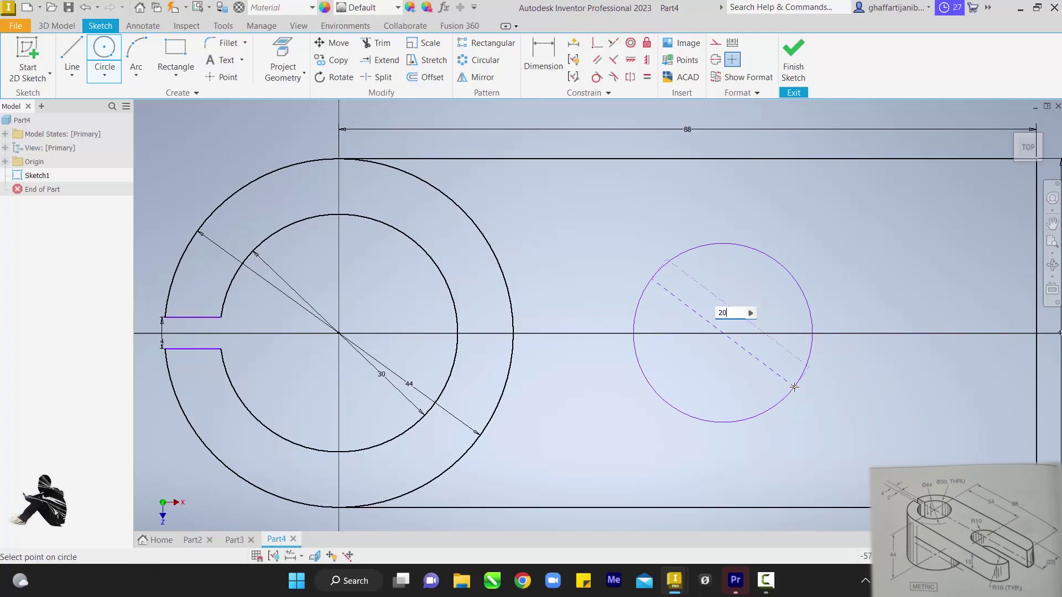
{"action": "key", "text": "Return"}
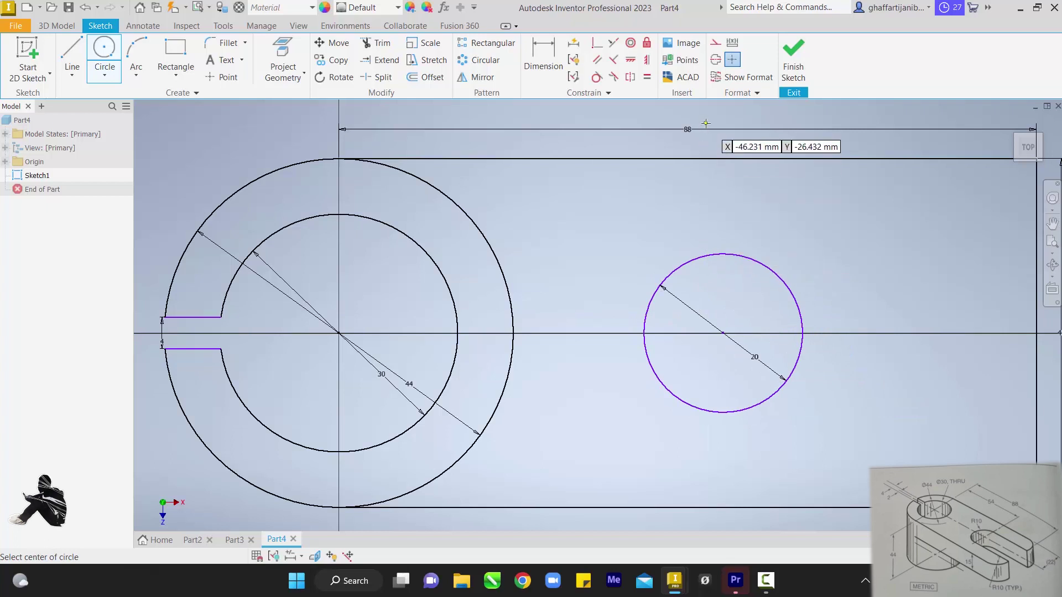
- Draw two horizontal lines from the 20 mm circle's top and bottom points to the vertical right edge of the outline
{"action": "left_click", "coordinate": [72, 51]}
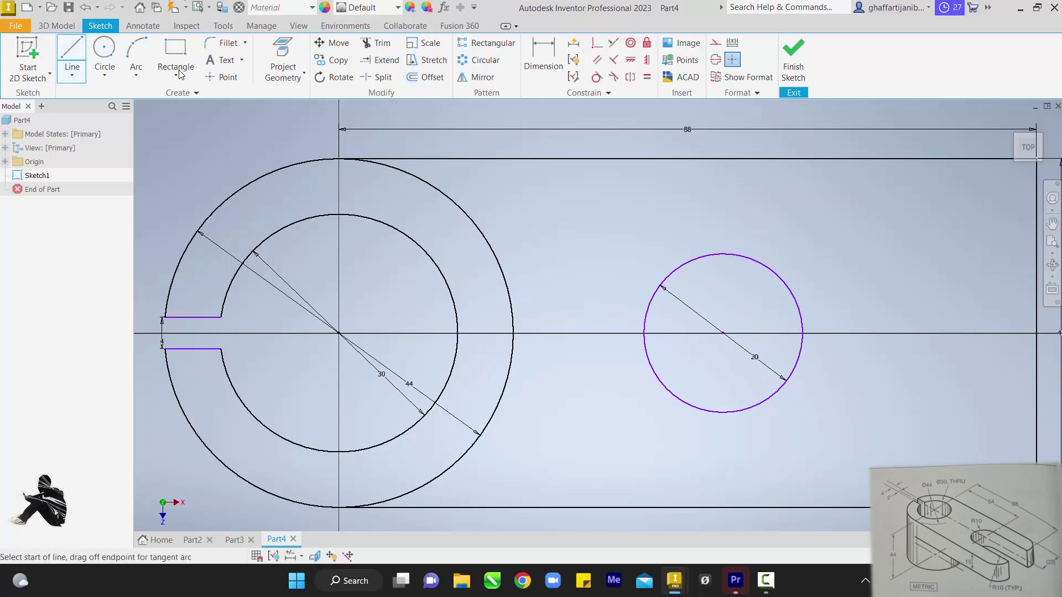
{"action": "left_click", "coordinate": [723, 254]}
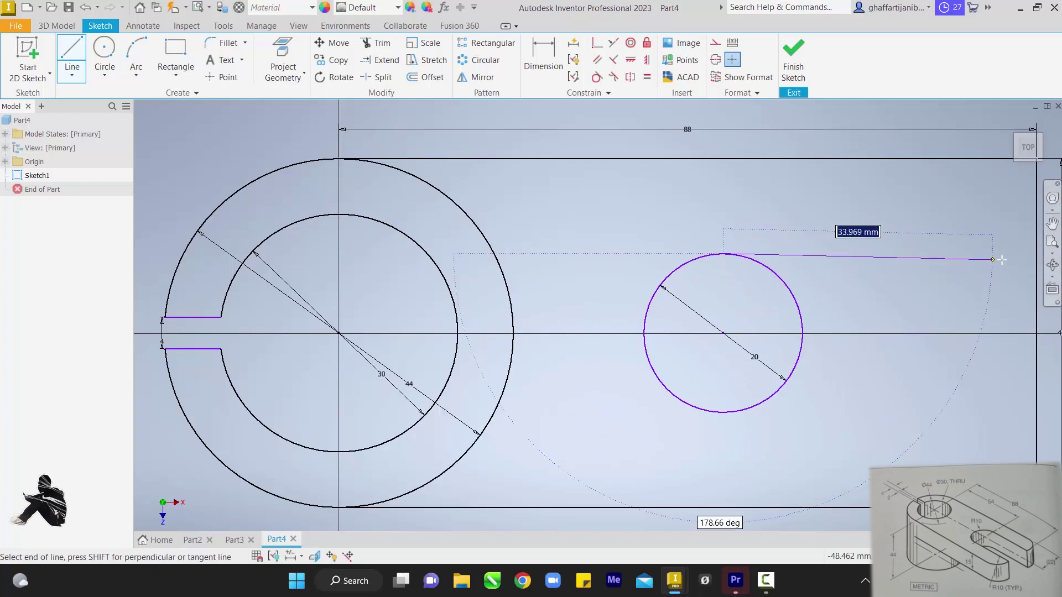
{"action": "double_click", "coordinate": [1036, 254]}
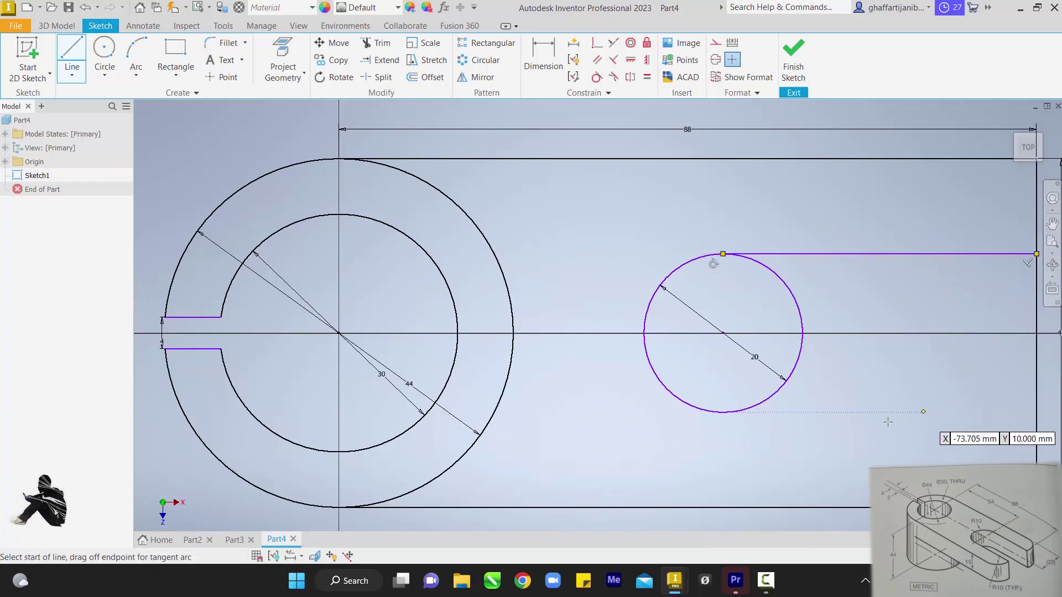
{"action": "left_click", "coordinate": [723, 412]}
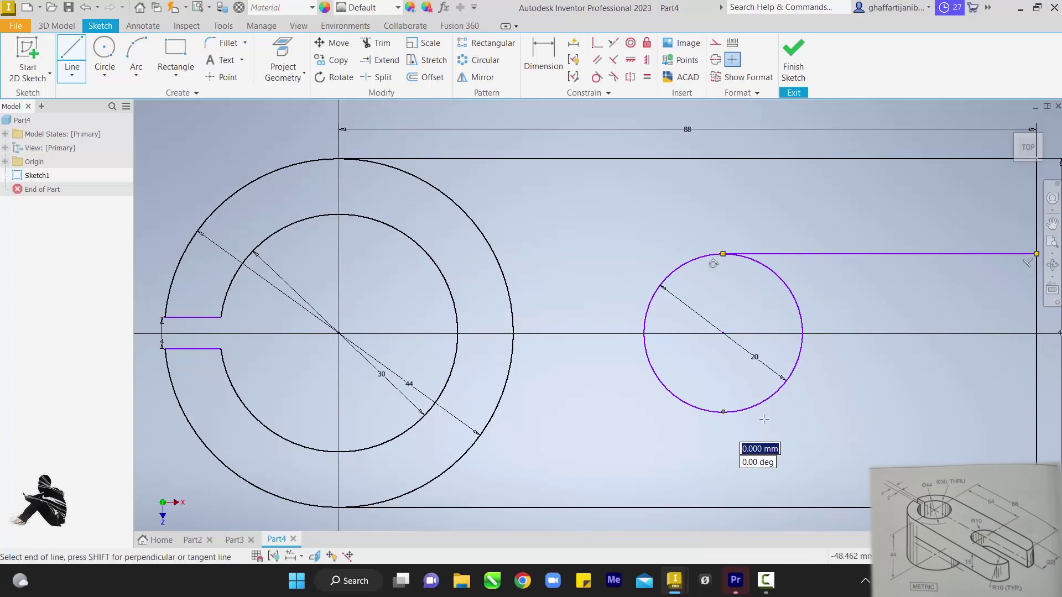
{"action": "left_click", "coordinate": [1036, 412]}
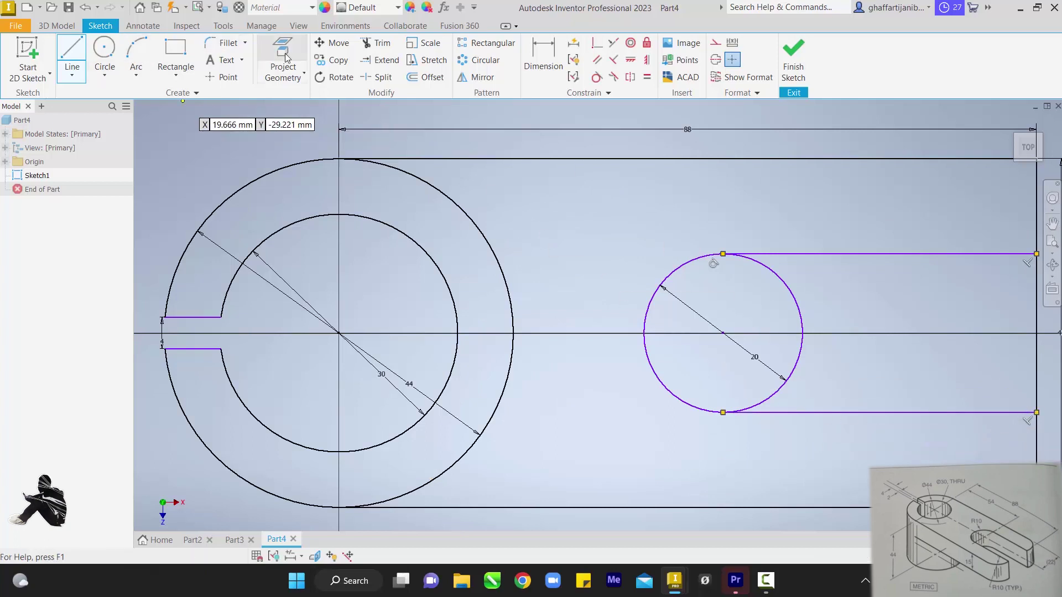
- Fillet the outline's upper and lower right corners with a 10 mm radius
{"action": "left_click", "coordinate": [228, 44]}
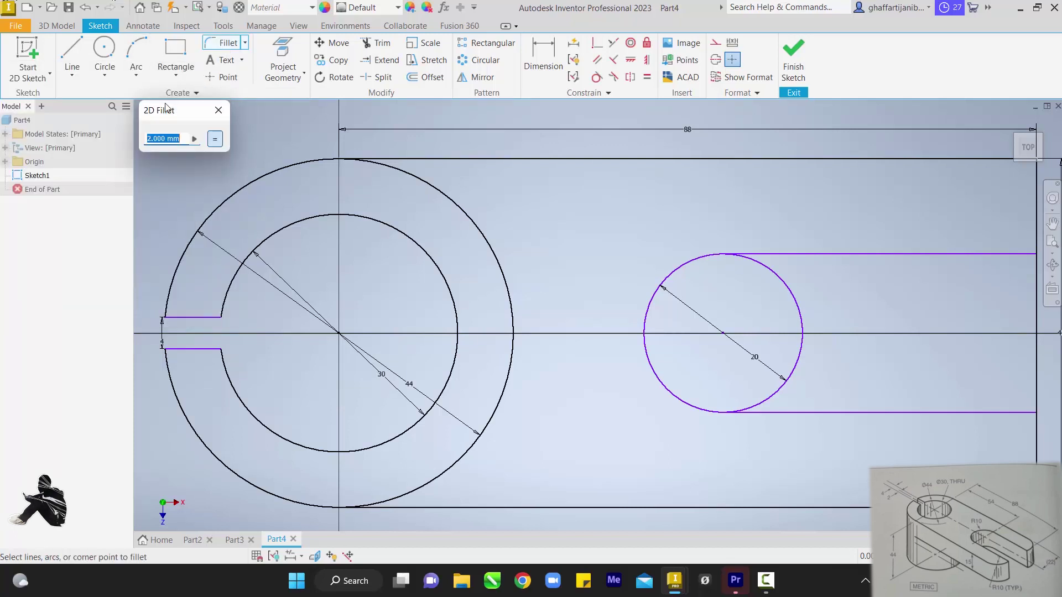
{"action": "type", "text": "10"}
{"action": "left_click", "coordinate": [974, 159]}
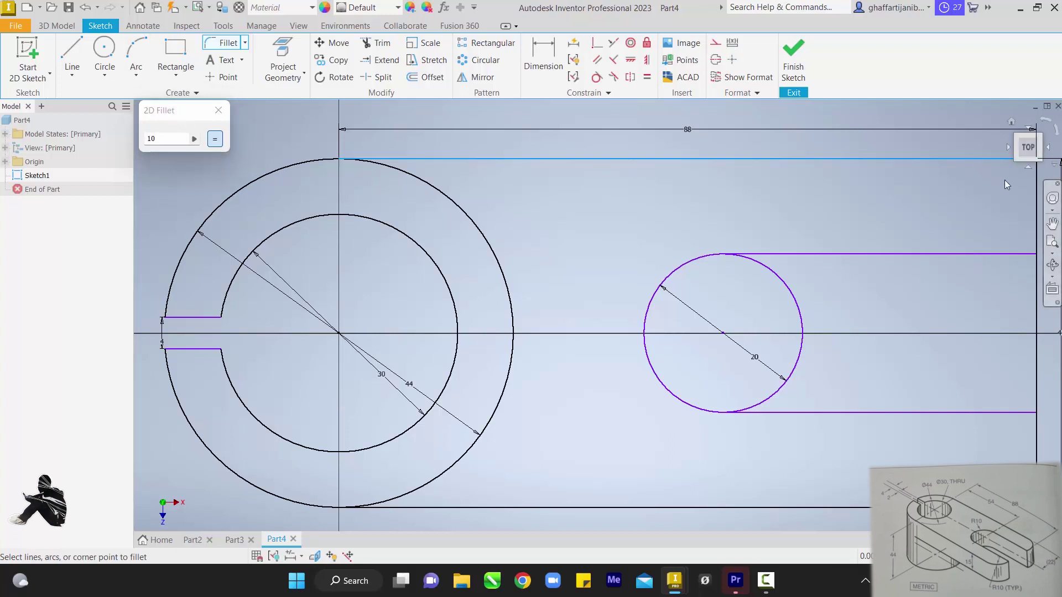
{"action": "left_click", "coordinate": [1036, 205]}
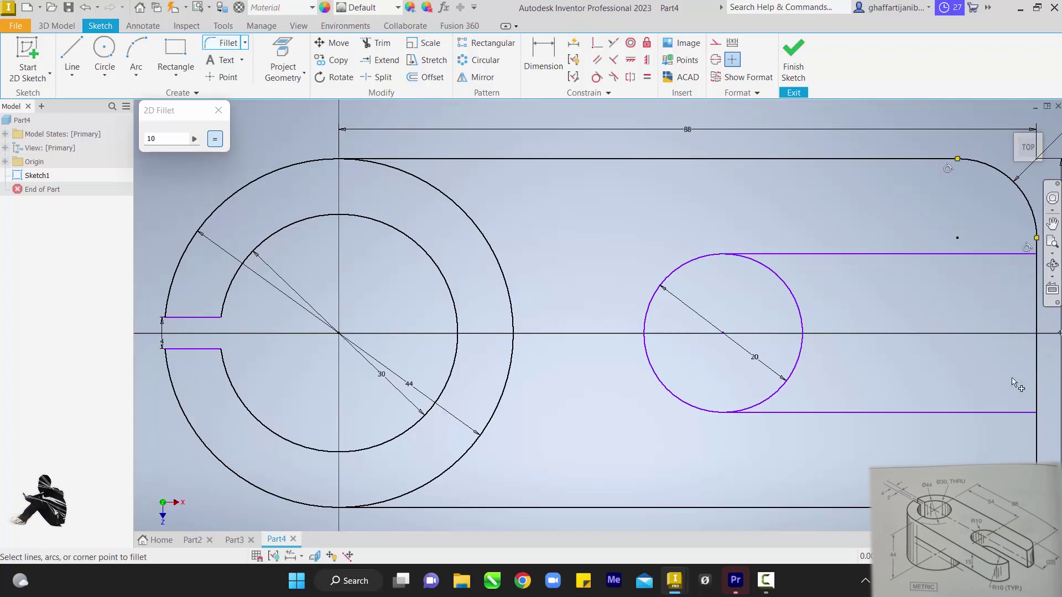
{"action": "left_click", "coordinate": [1036, 435]}
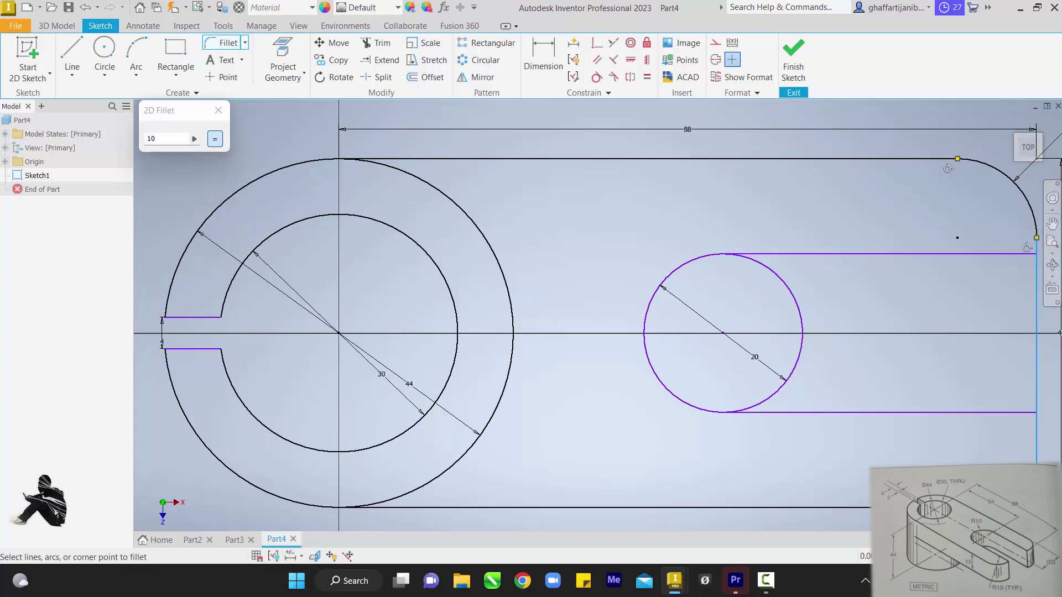
{"action": "left_click", "coordinate": [913, 507]}
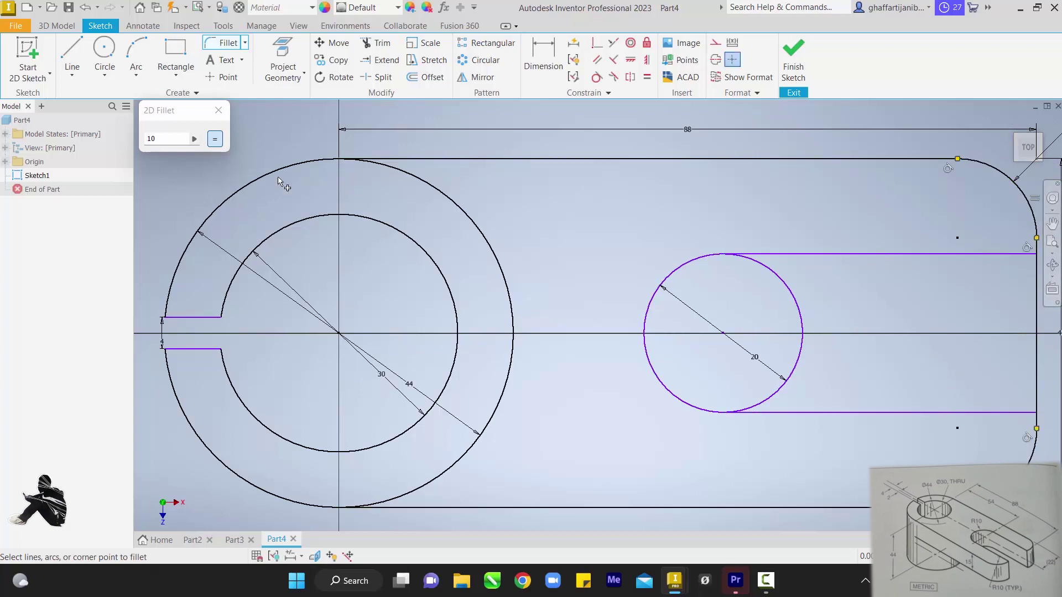
- Trim away the 20 mm circle's right half and the right edge segment between the slot lines, and finish the sketch
{"action": "left_click", "coordinate": [377, 43]}
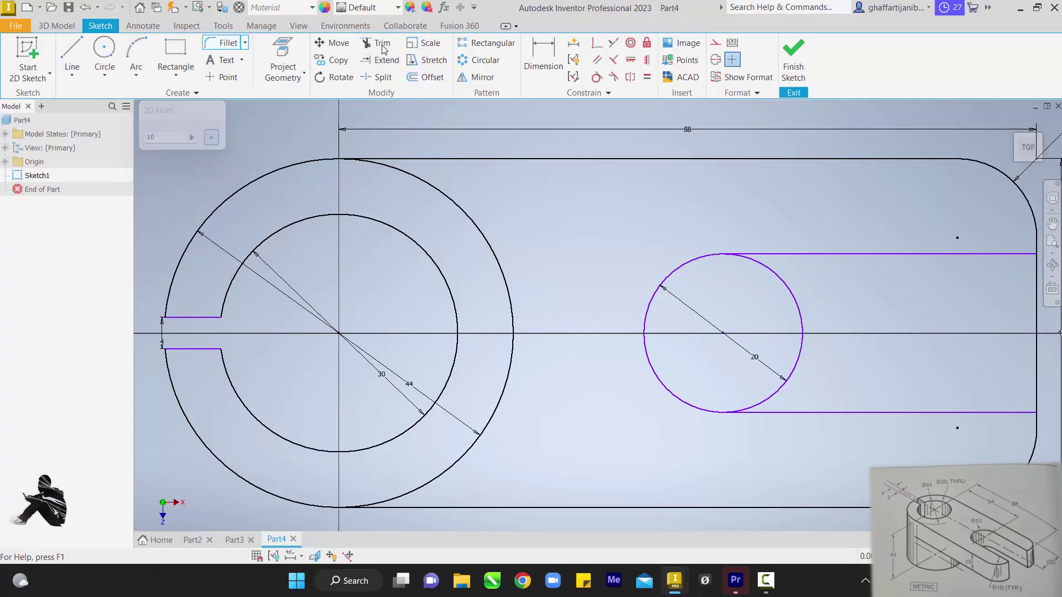
{"action": "left_click", "coordinate": [796, 297]}
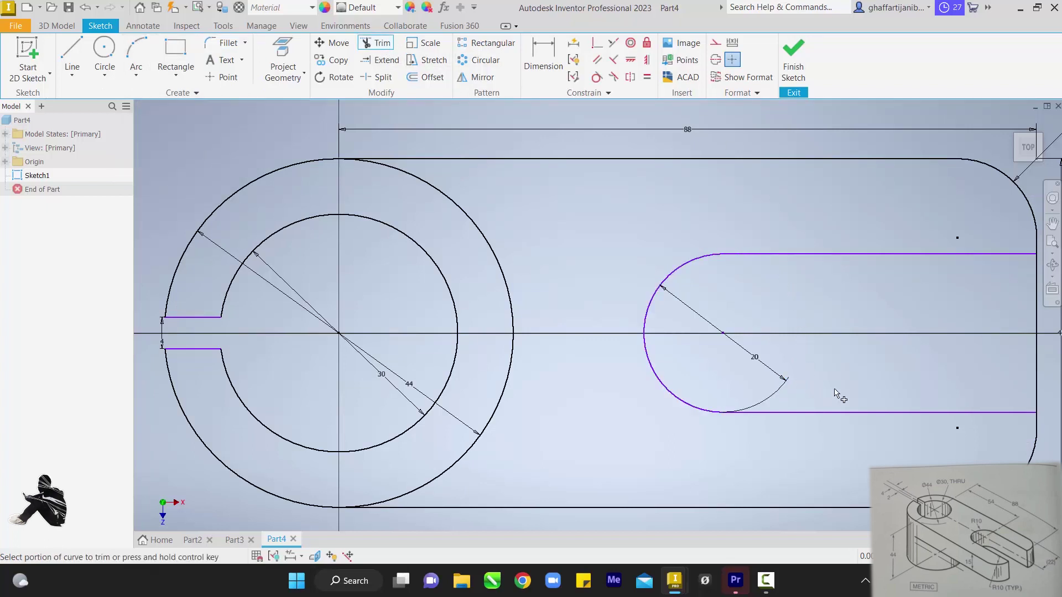
{"action": "left_click", "coordinate": [1035, 326]}
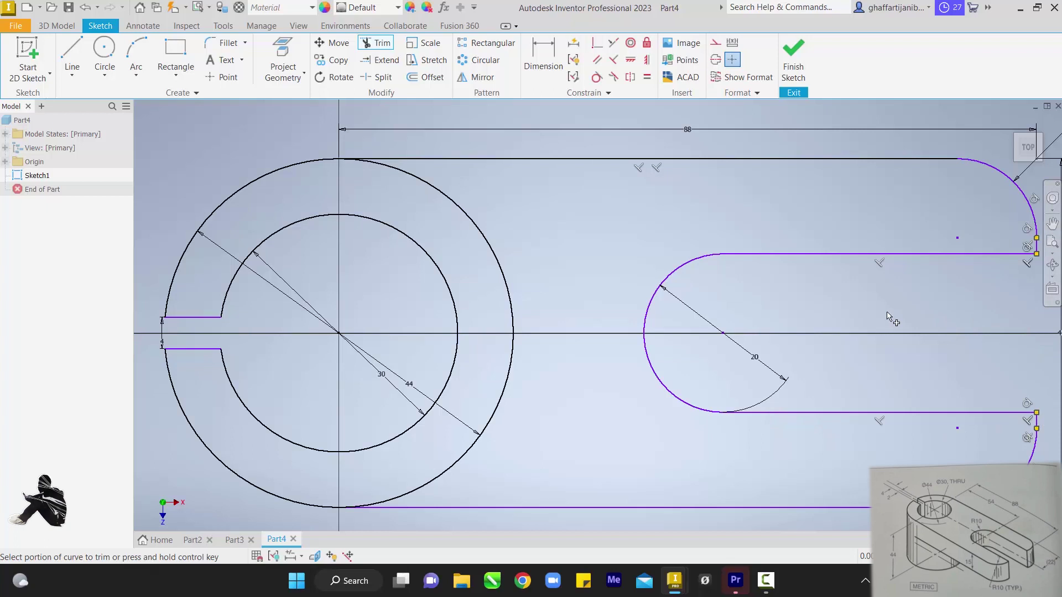
{"action": "left_click", "coordinate": [1053, 245]}
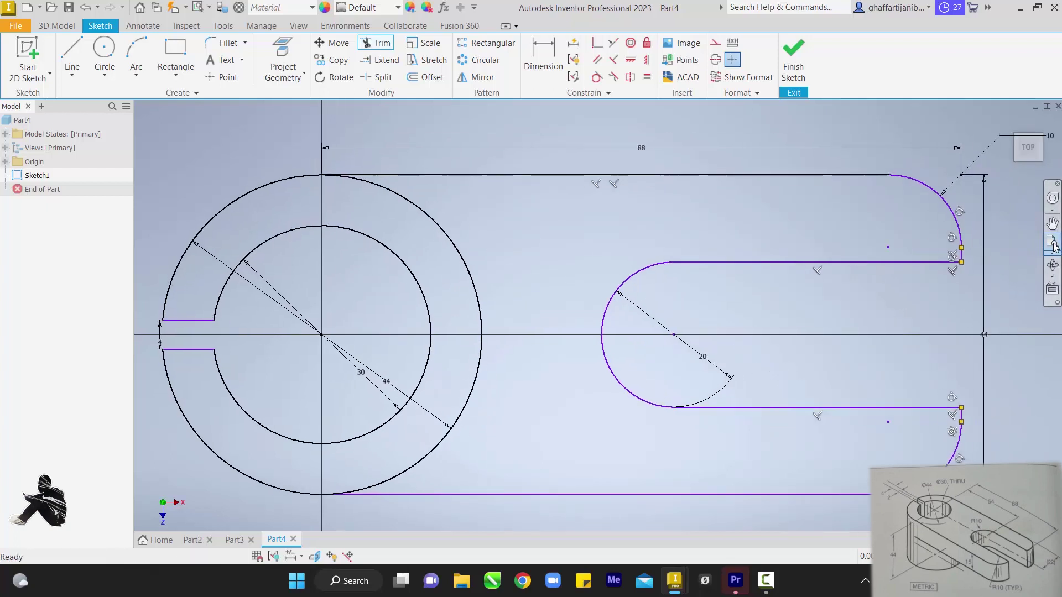
{"action": "left_click", "coordinate": [793, 61]}
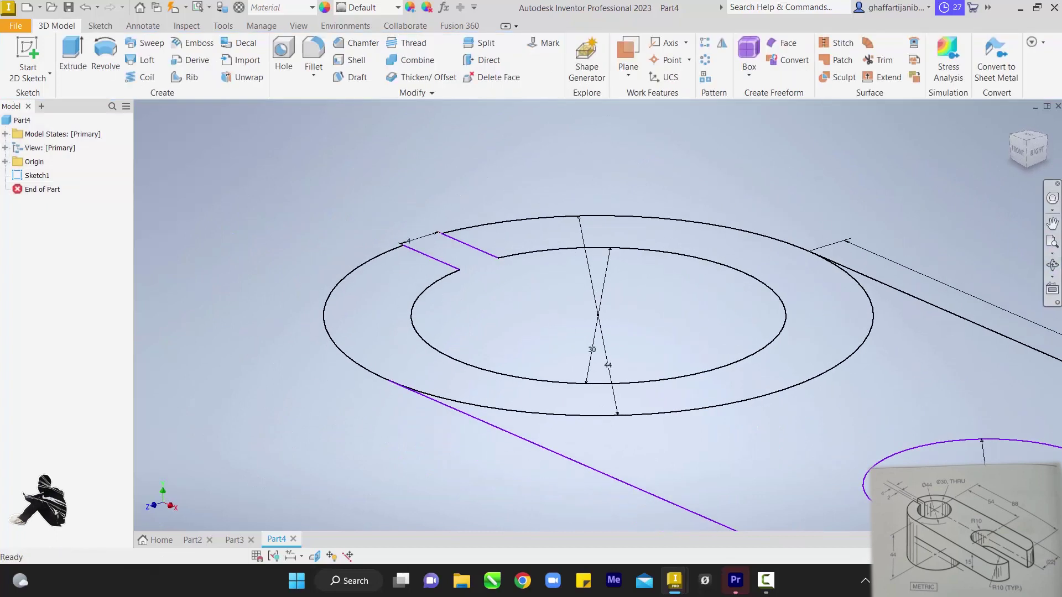
- Extrude the split ring profile 44 mm downward, using the flipped direction
{"action": "left_click", "coordinate": [1053, 244]}
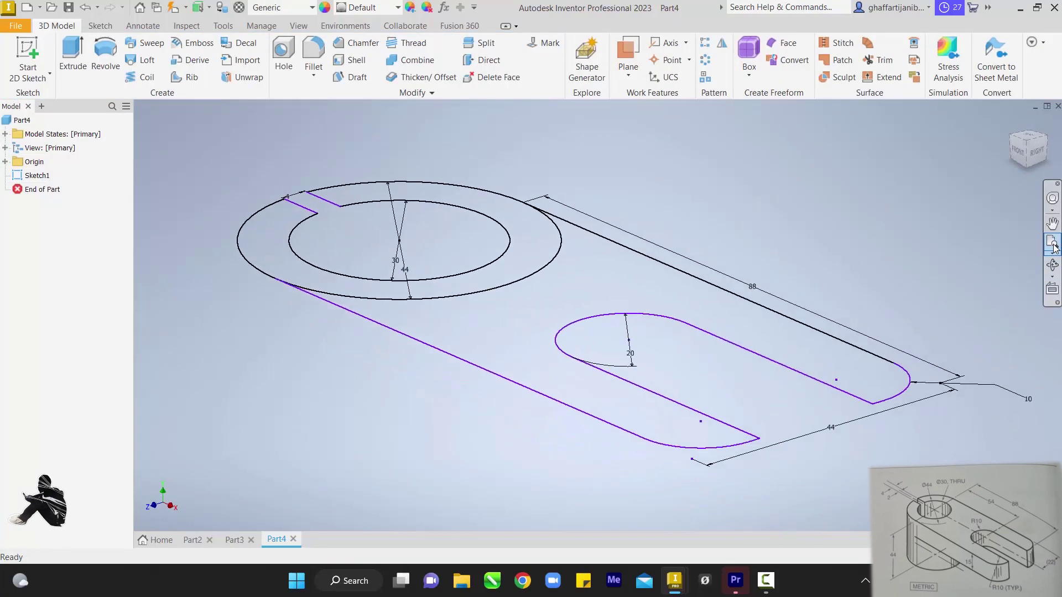
{"action": "left_click", "coordinate": [71, 62]}
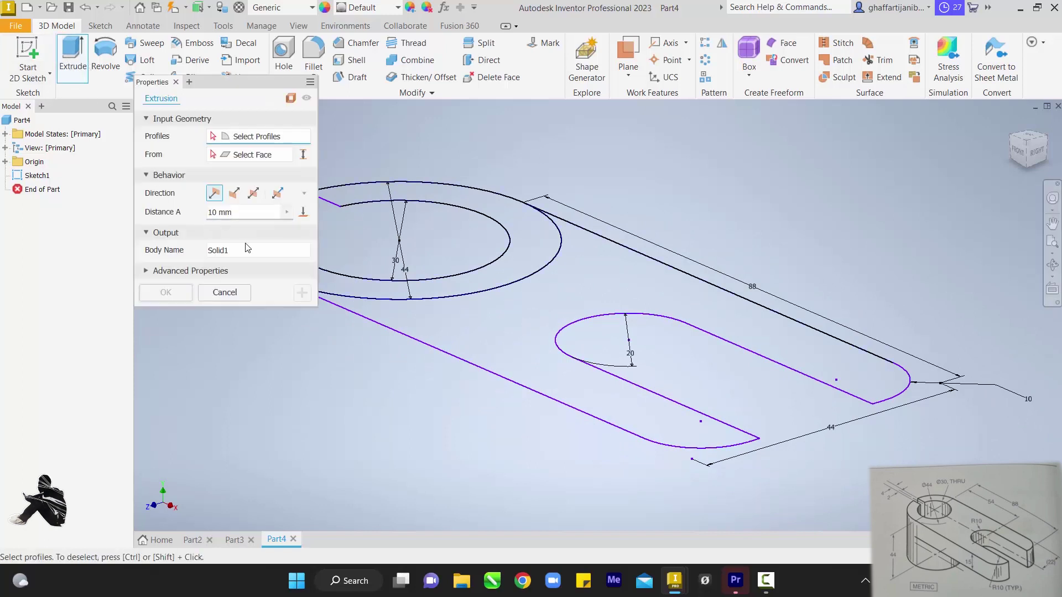
{"action": "left_click", "coordinate": [258, 250]}
{"action": "left_click", "coordinate": [328, 288]}
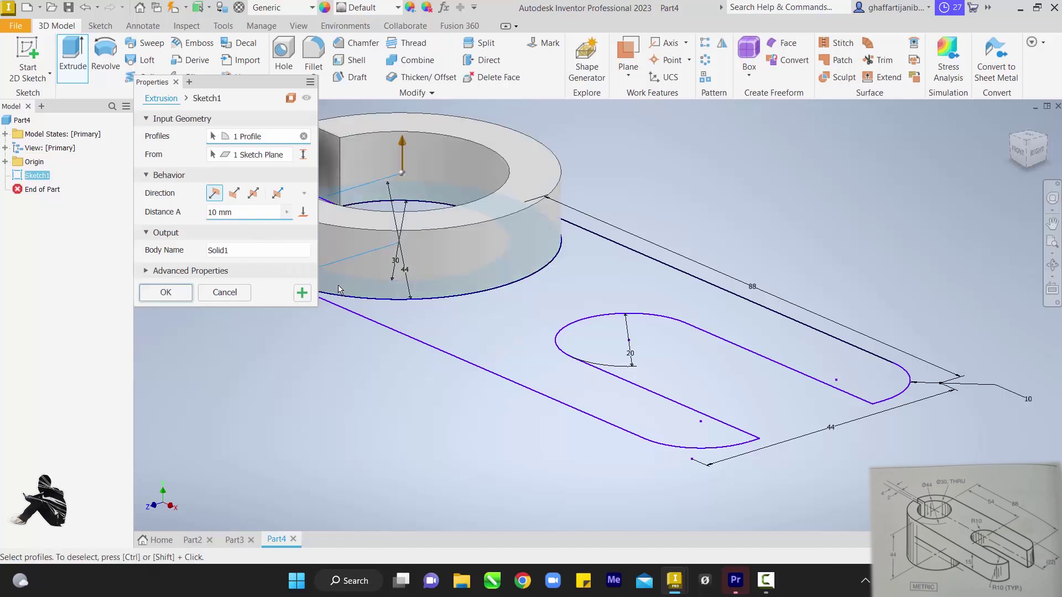
{"action": "left_click_drag", "start_coordinate": [253, 218], "coordinate": [190, 215]}
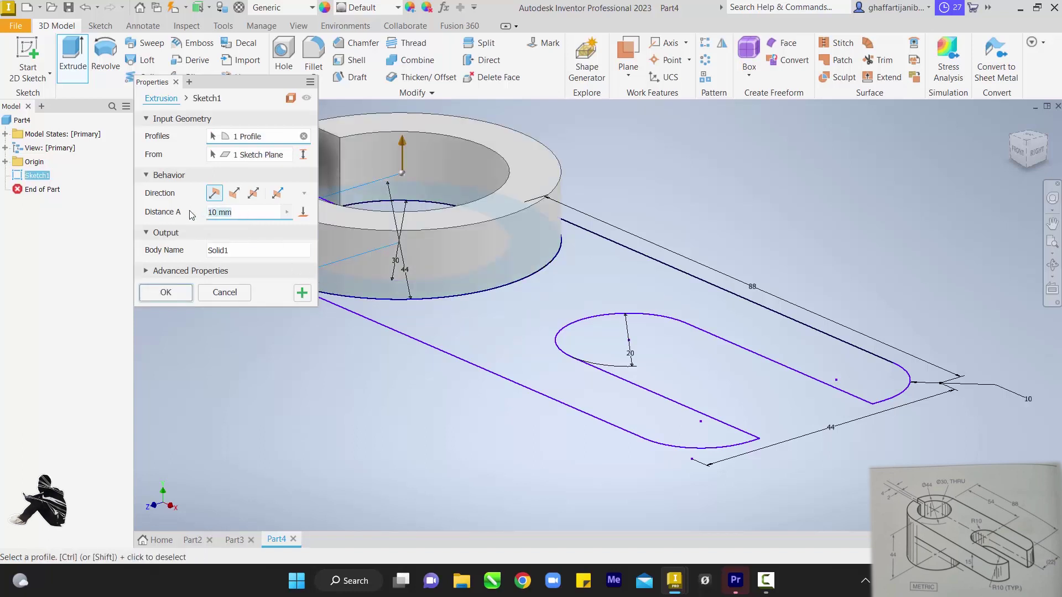
{"action": "type", "text": "44"}
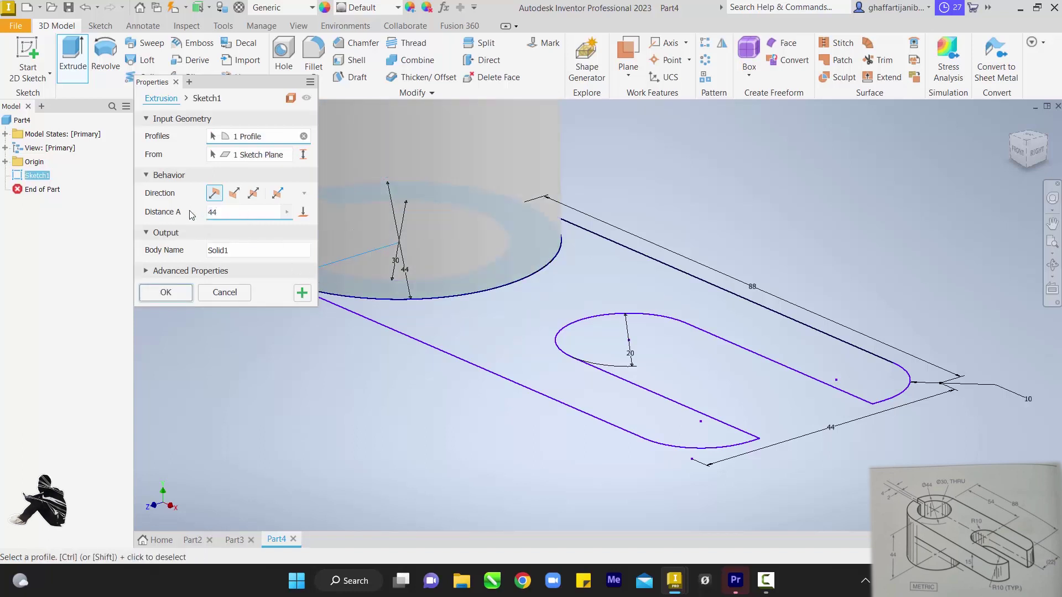
{"action": "left_click", "coordinate": [235, 194]}
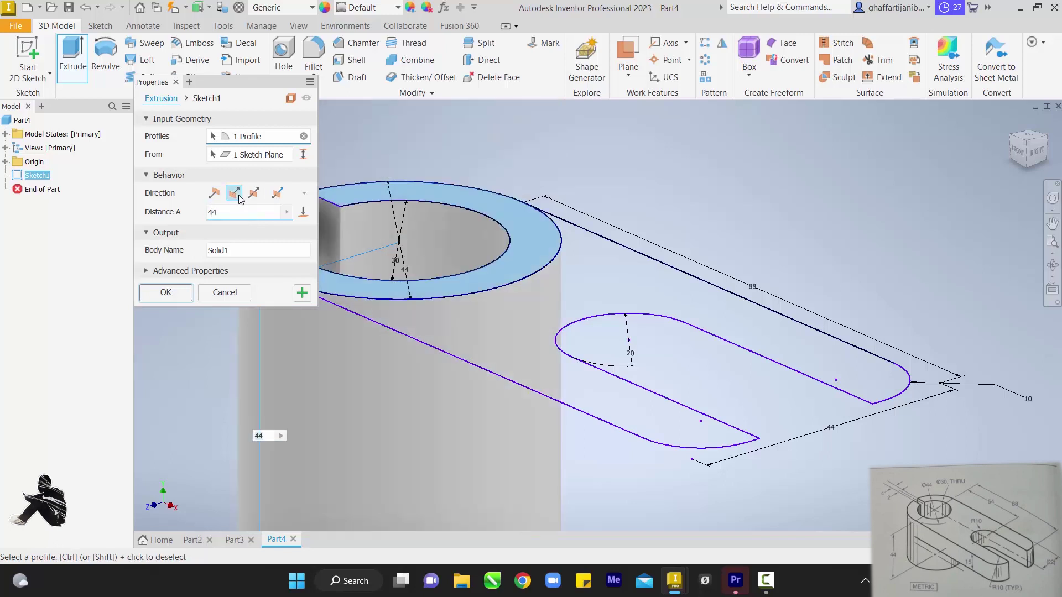
{"action": "left_click", "coordinate": [187, 290]}
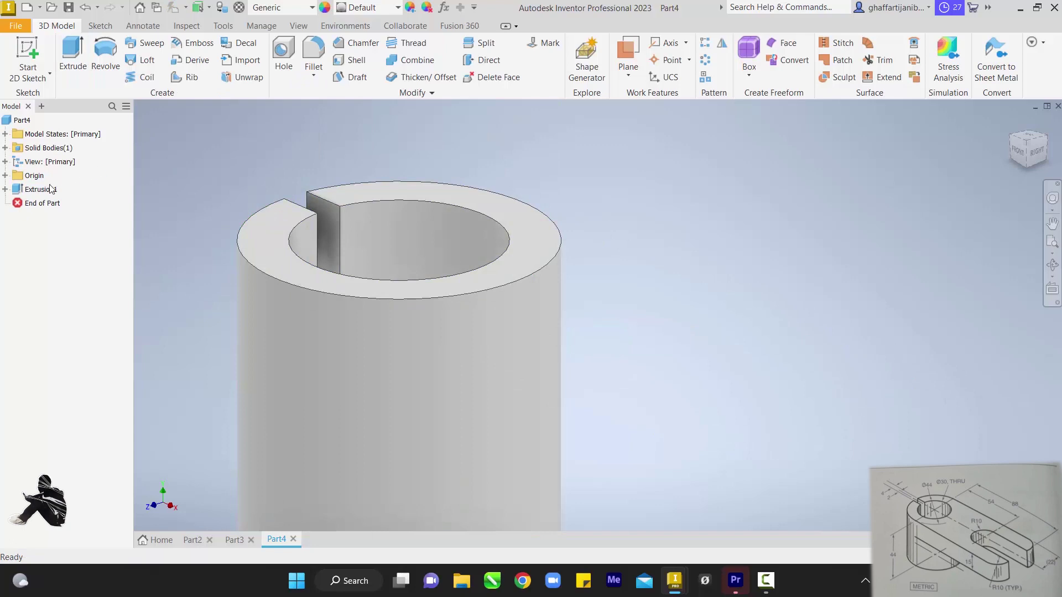
- Make the sketch used by the ring extrusion visible again
{"action": "left_click", "coordinate": [6, 189]}
{"action": "right_click", "coordinate": [28, 204]}
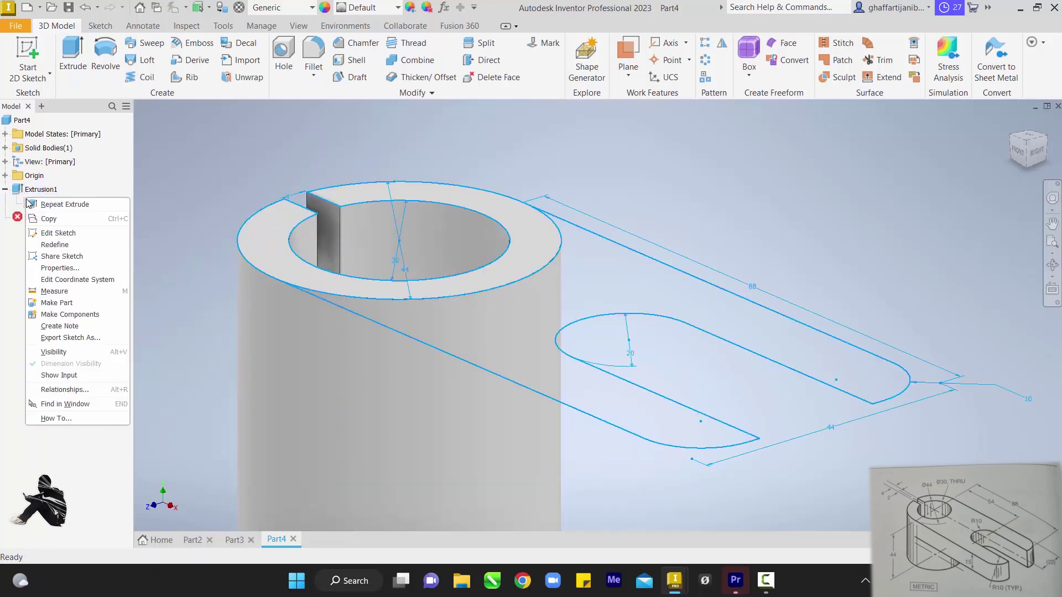
{"action": "left_click", "coordinate": [53, 352]}
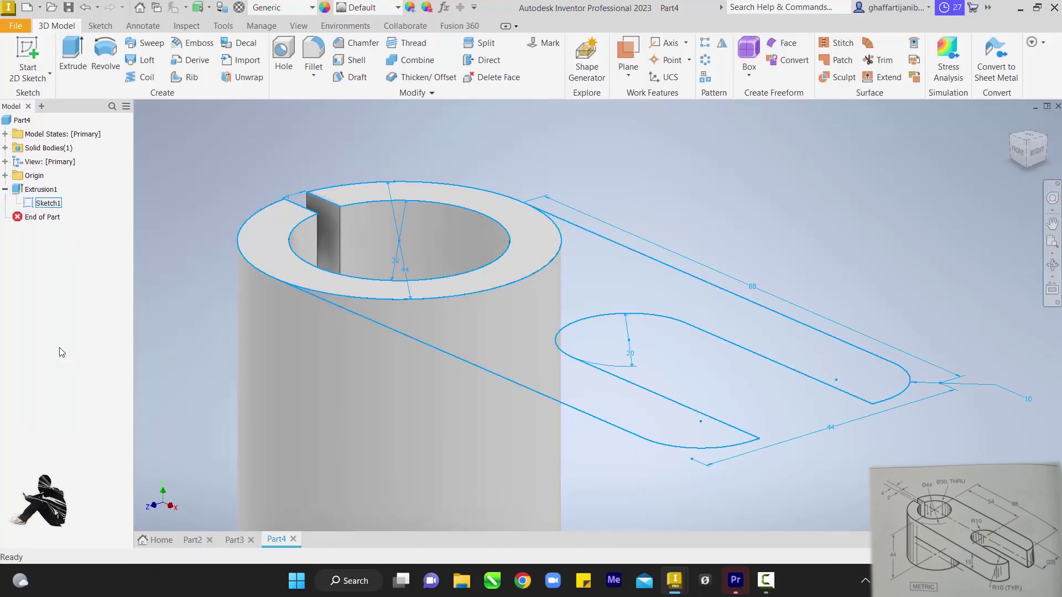
- Extrude the forked body profile 15 mm downward, joined to the split ring
{"action": "left_click", "coordinate": [72, 55]}
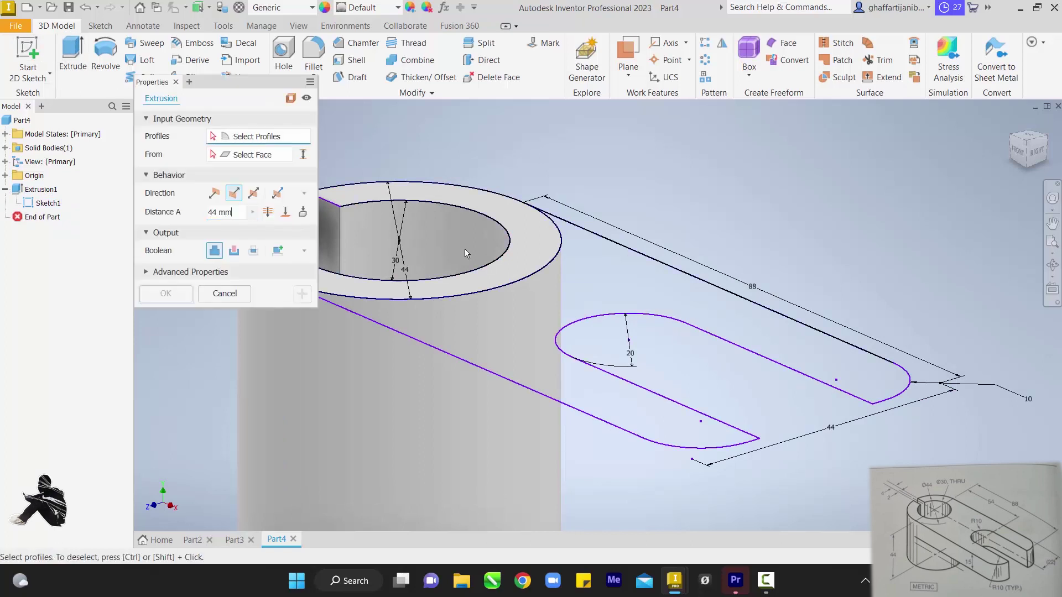
{"action": "left_click", "coordinate": [503, 317]}
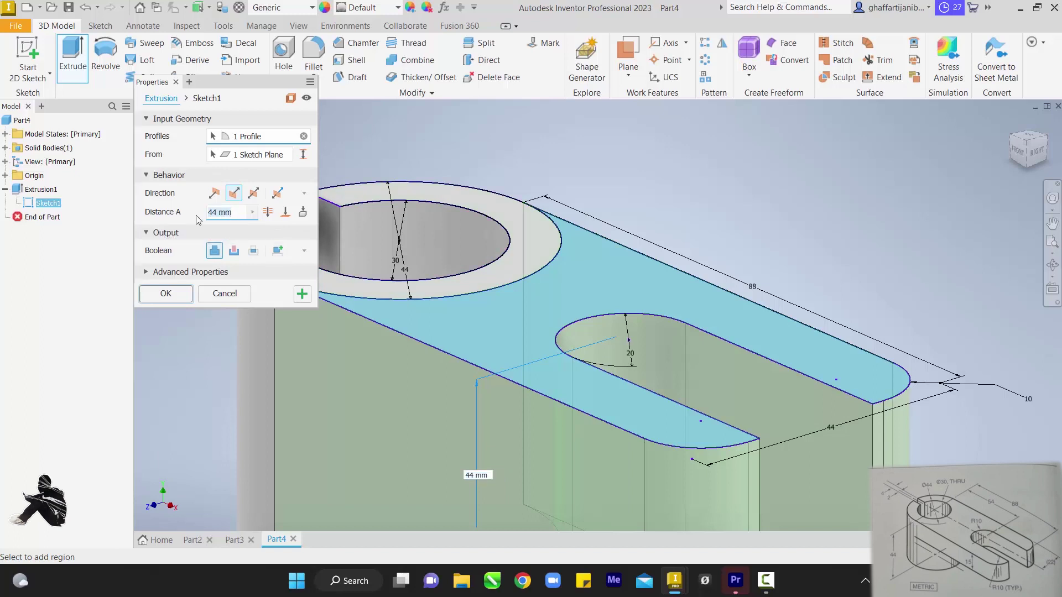
{"action": "type", "text": "15"}
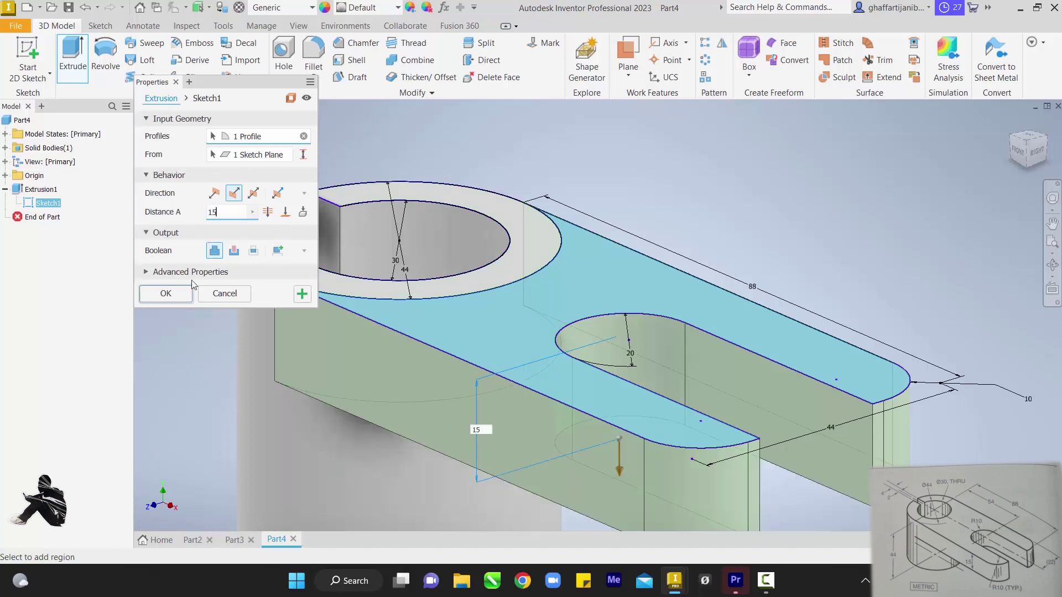
{"action": "left_click", "coordinate": [166, 293]}
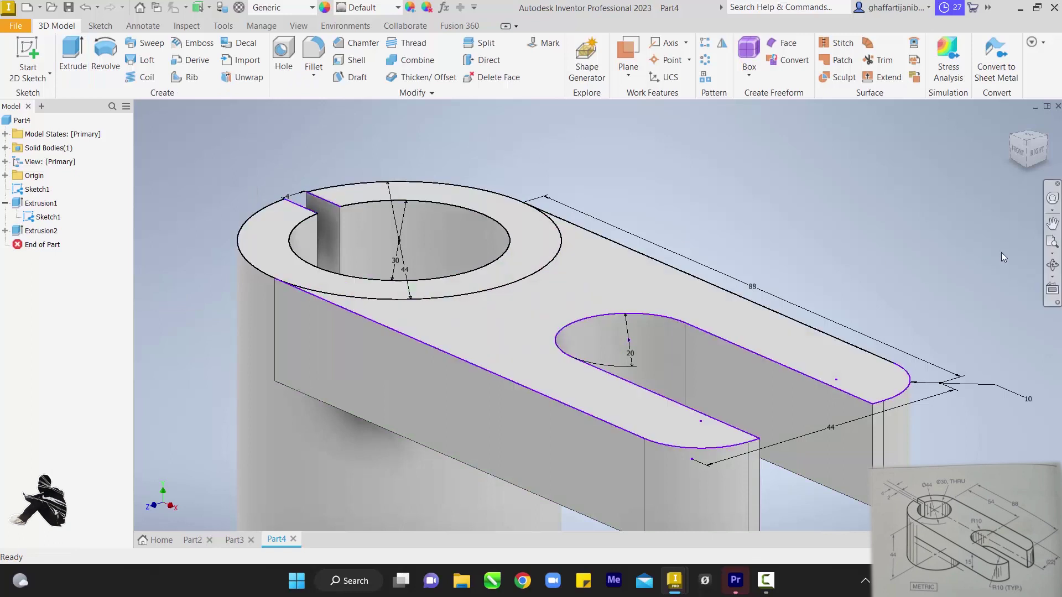
- Hide the shared sketch under the second extrusion and show the whole part in an isometric view
{"action": "left_click", "coordinate": [1054, 243]}
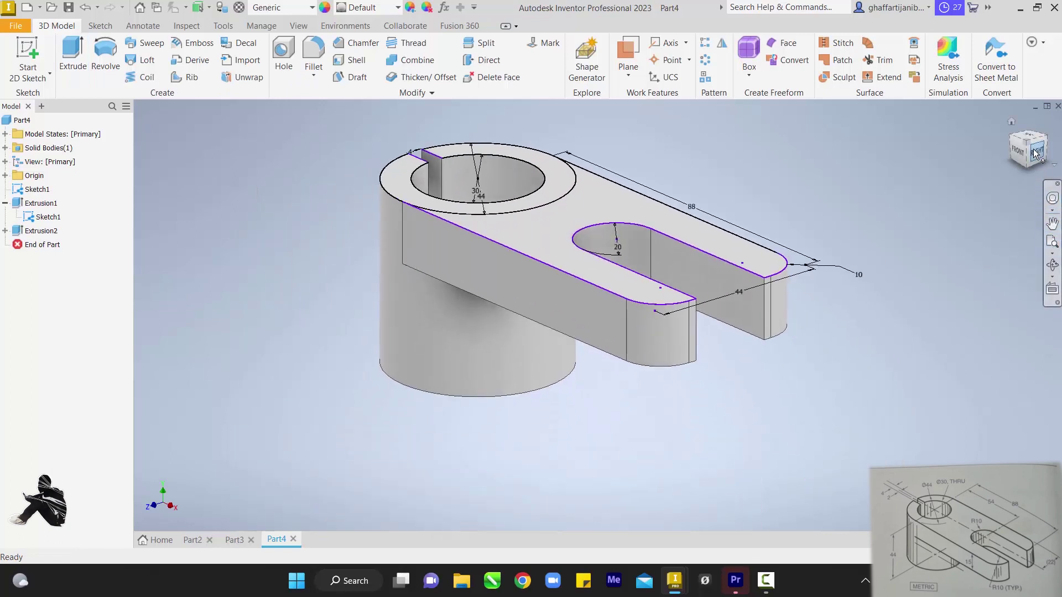
{"action": "left_click", "coordinate": [1013, 122]}
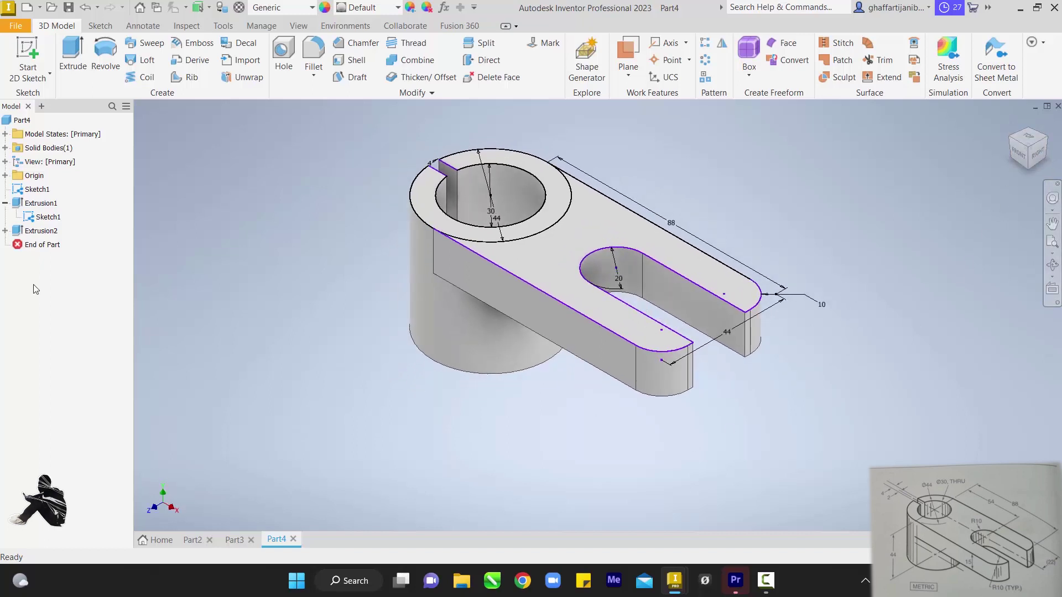
{"action": "left_click", "coordinate": [5, 231]}
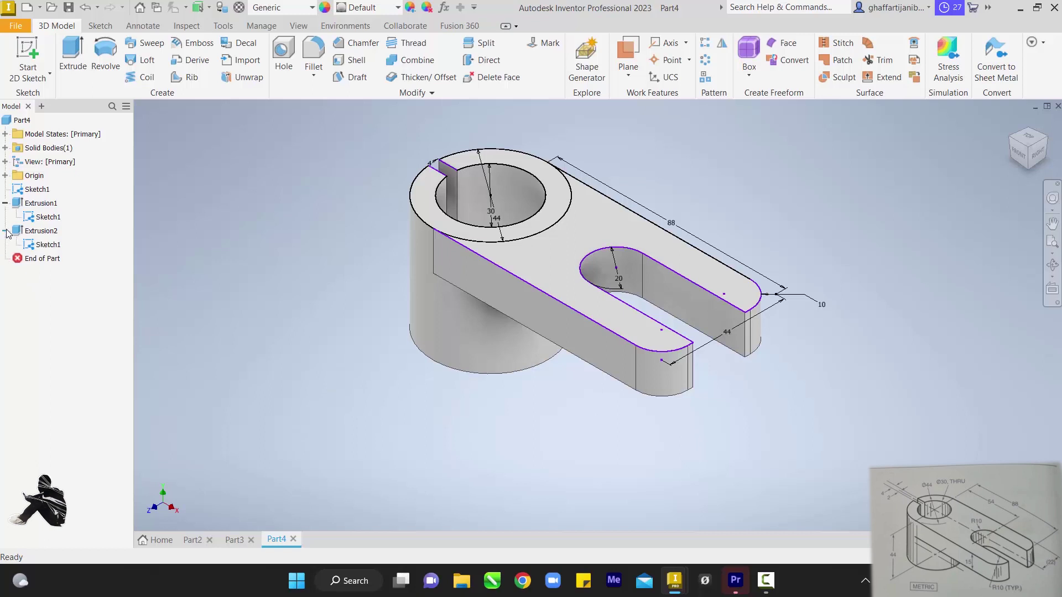
{"action": "right_click", "coordinate": [35, 245]}
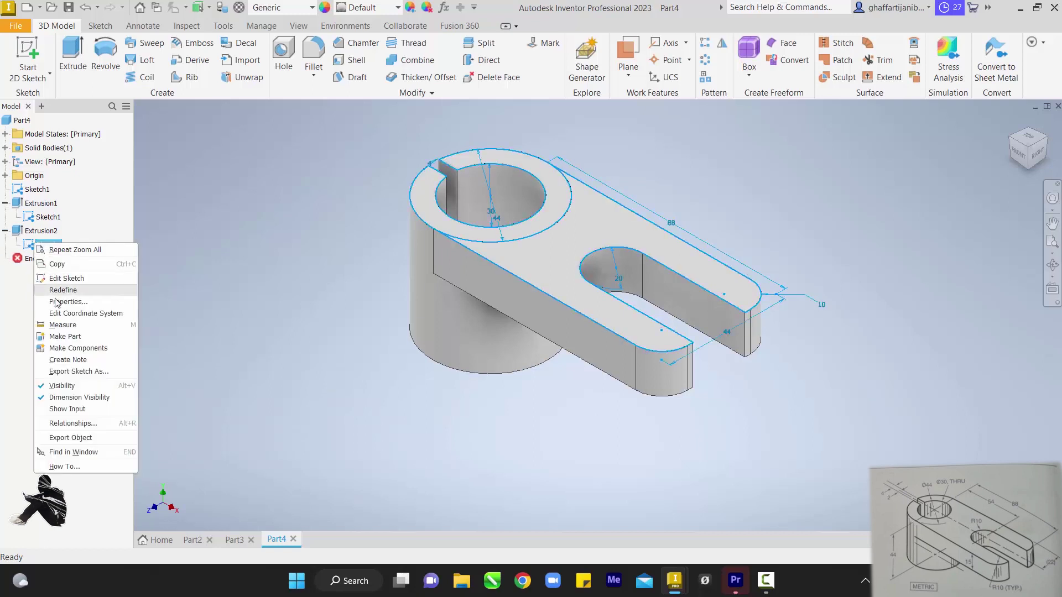
{"action": "left_click", "coordinate": [58, 387]}
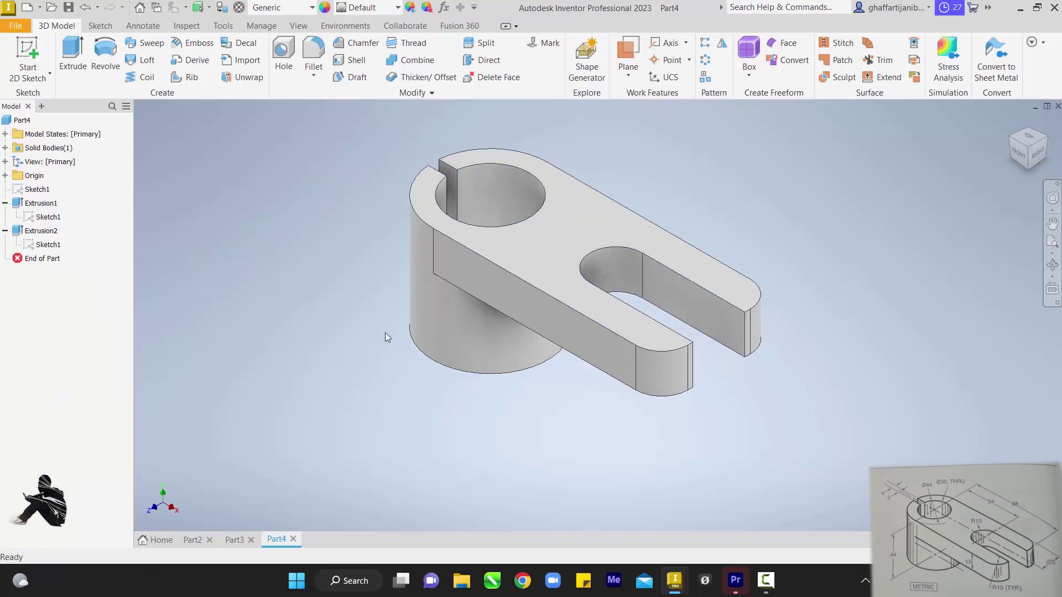